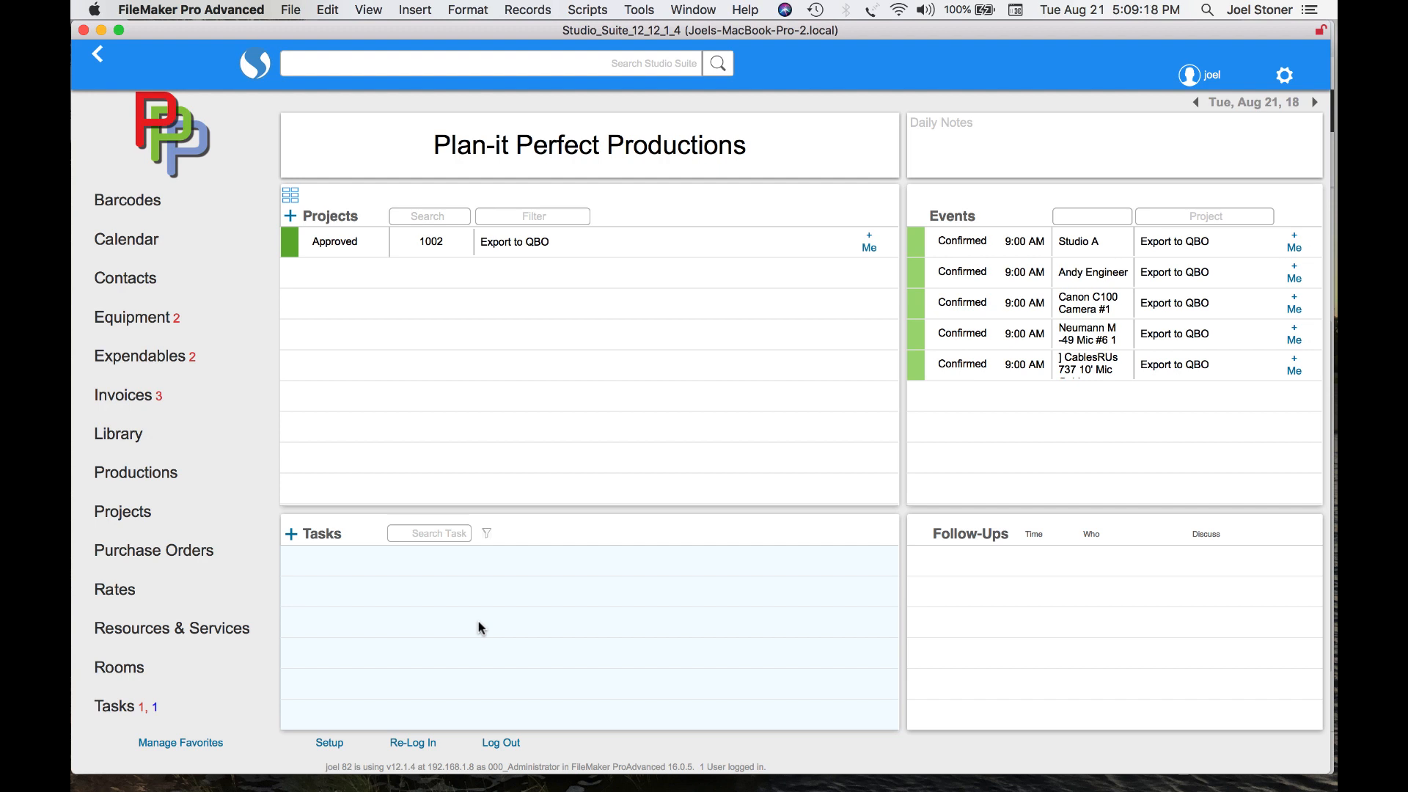
# Open System Setup's External APIs and select the company Plan-it Perfect Productions and your own user account
pyautogui.click(330, 744)
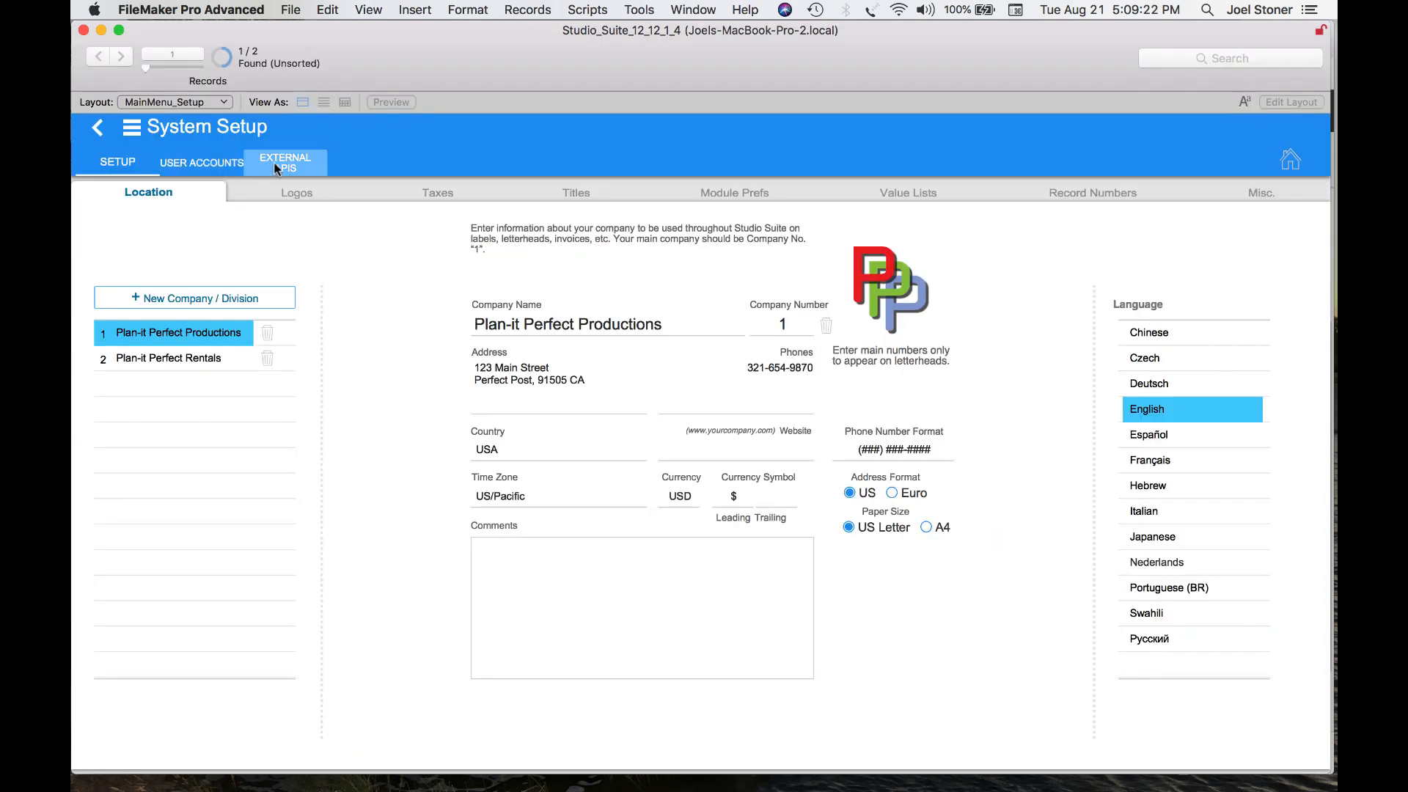
pyautogui.click(279, 168)
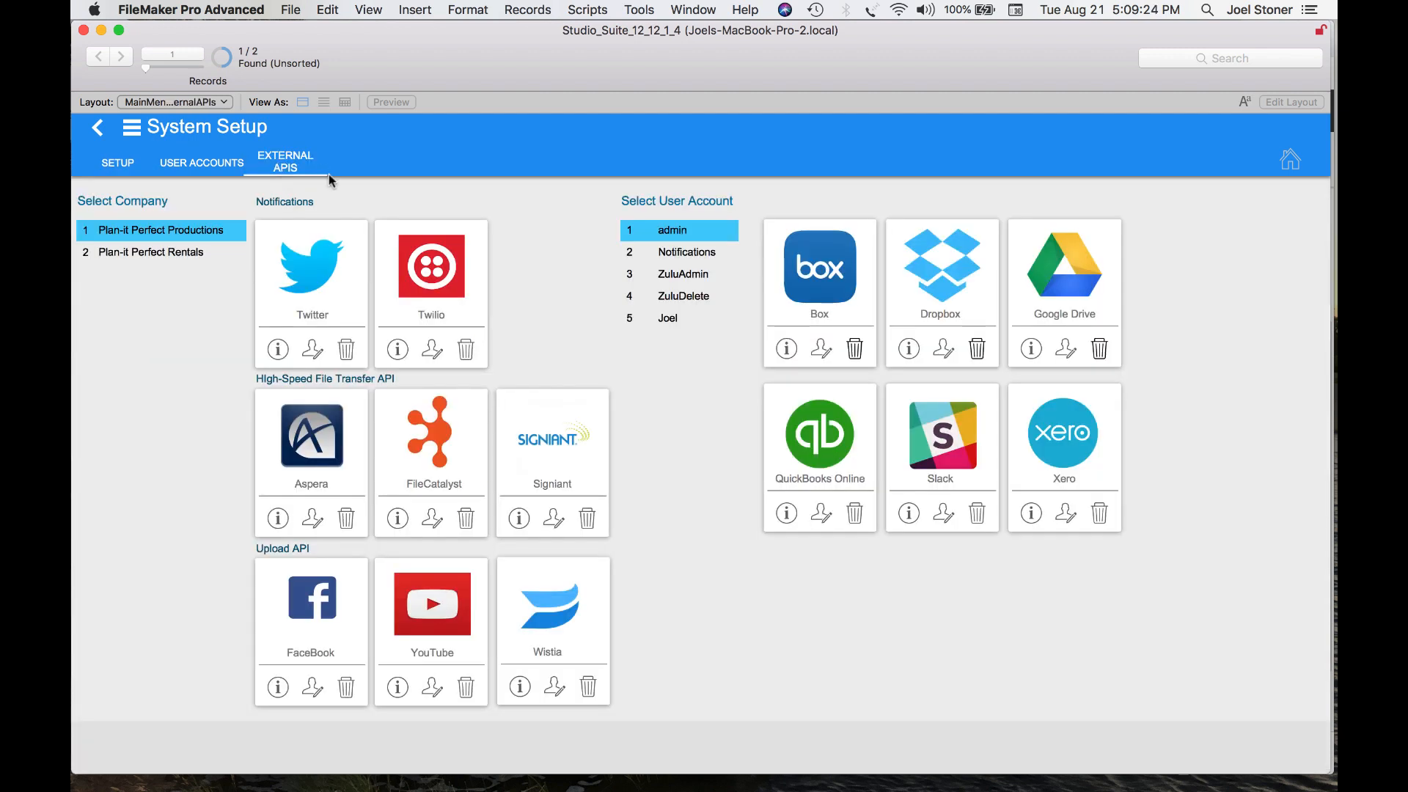
pyautogui.click(141, 230)
pyautogui.click(674, 319)
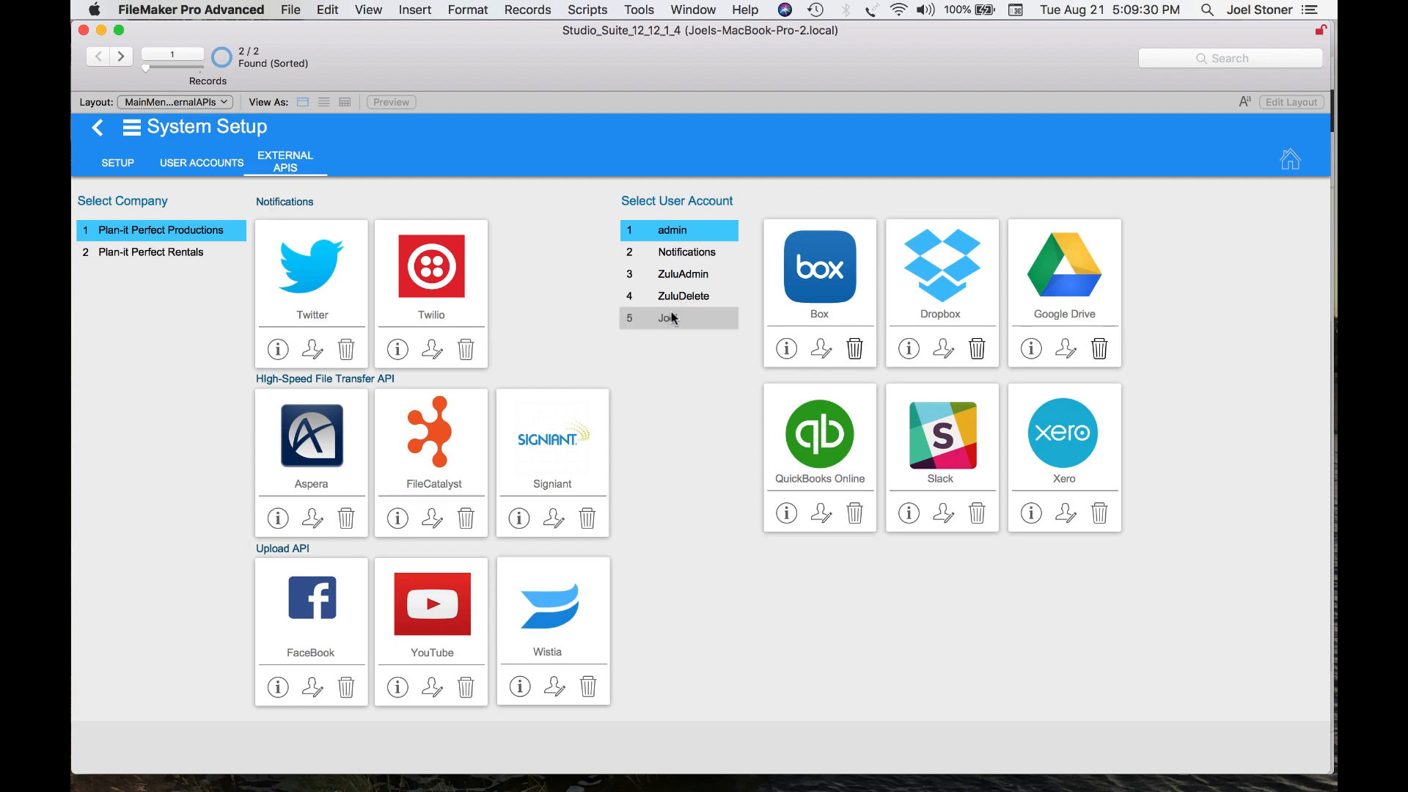
# Open the QuickBooks Online API setup, choose Plan-it Perfect Productions, and start authorizing the external app
pyautogui.click(820, 515)
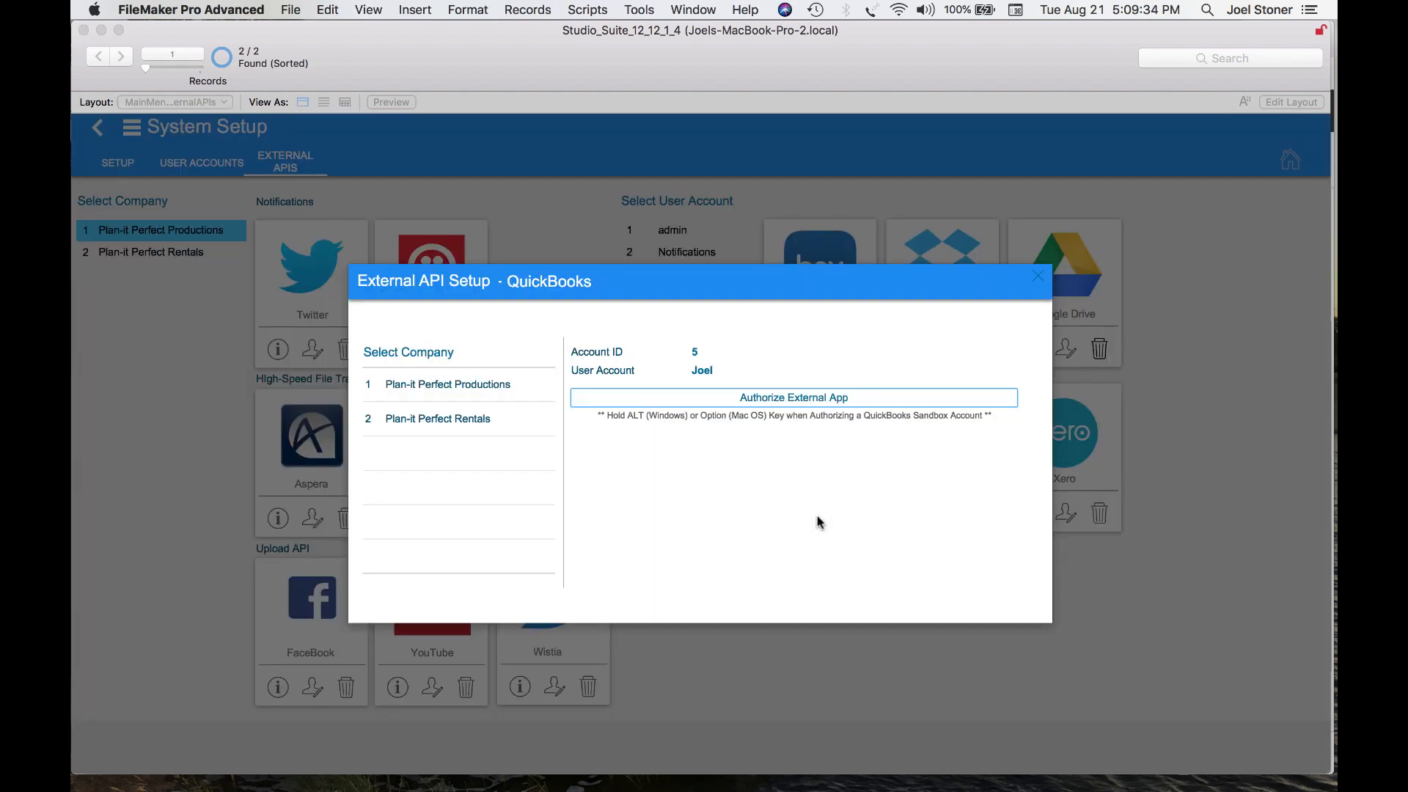
pyautogui.click(449, 392)
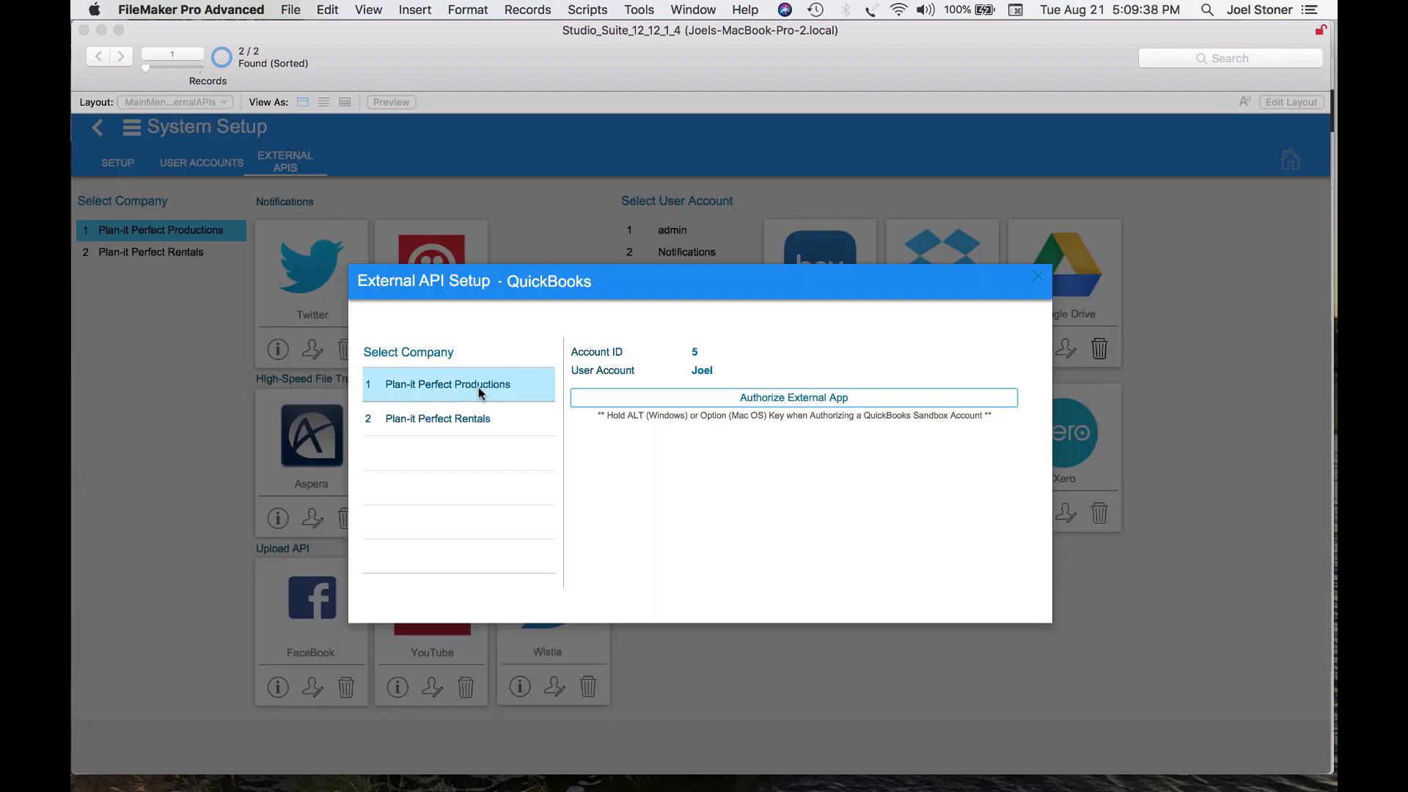
pyautogui.click(811, 399)
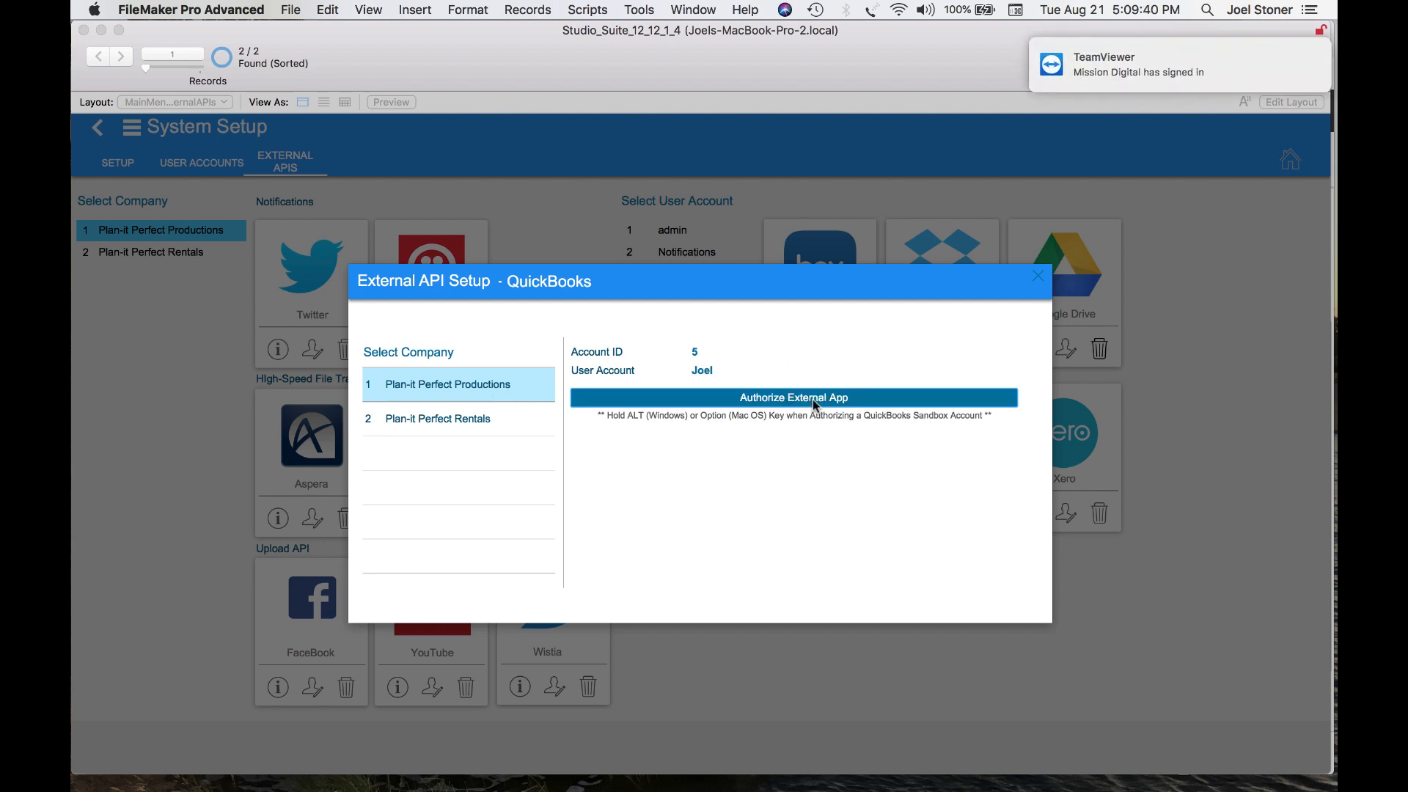
pyautogui.click(863, 397)
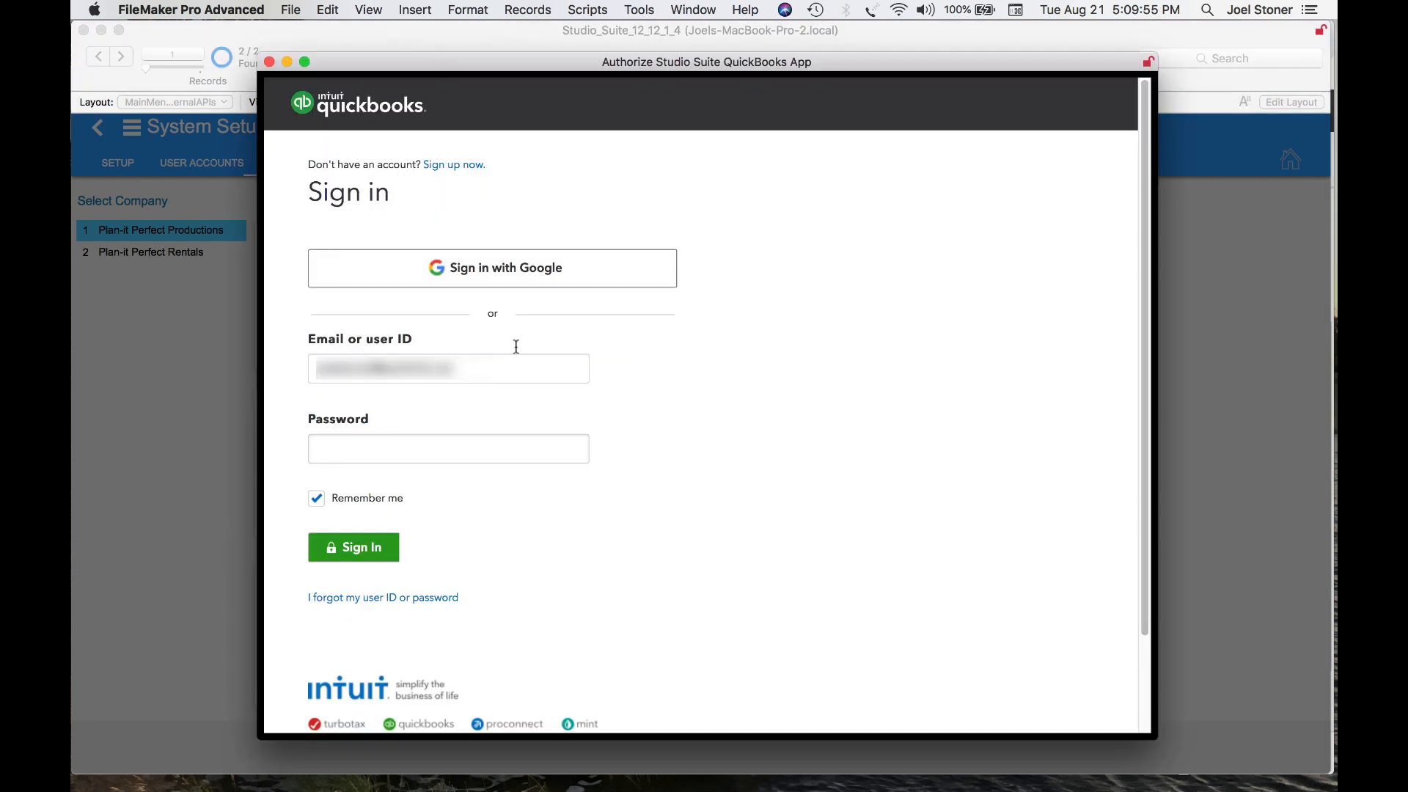
# Sign in to QuickBooks with the account password and connect Studio Suite to the QuickBooks company
pyautogui.click(402, 456)
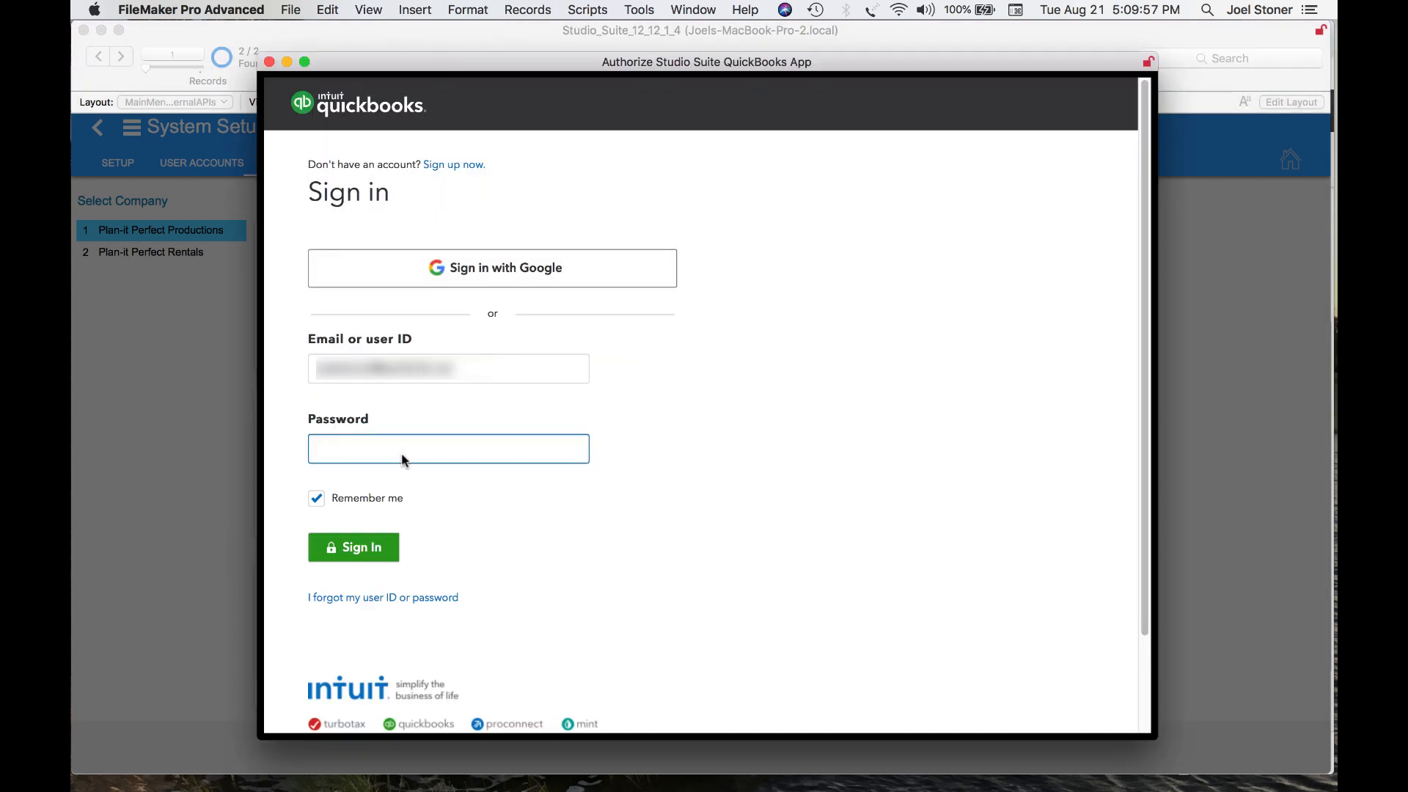
pyautogui.write('••••••••')
pyautogui.click(360, 549)
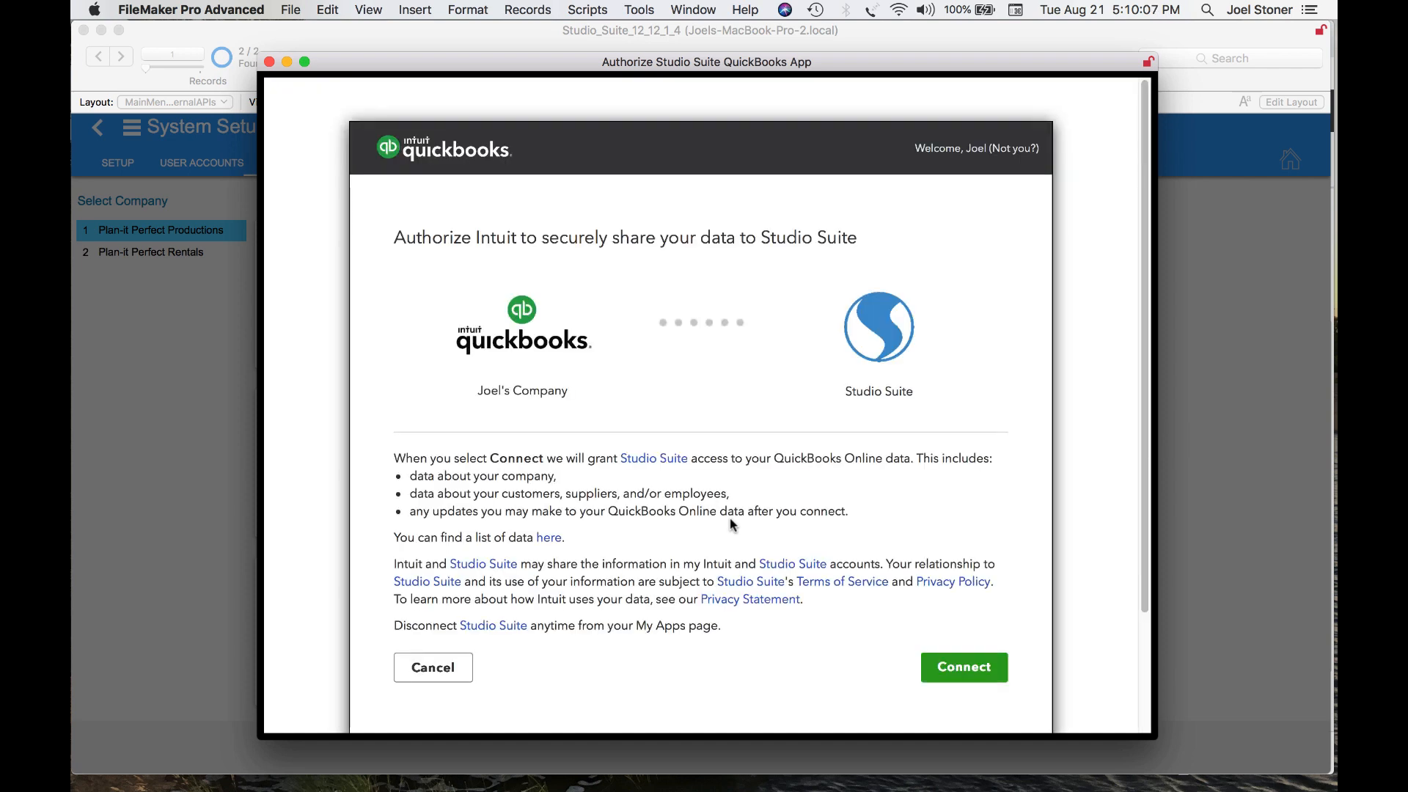
pyautogui.click(967, 667)
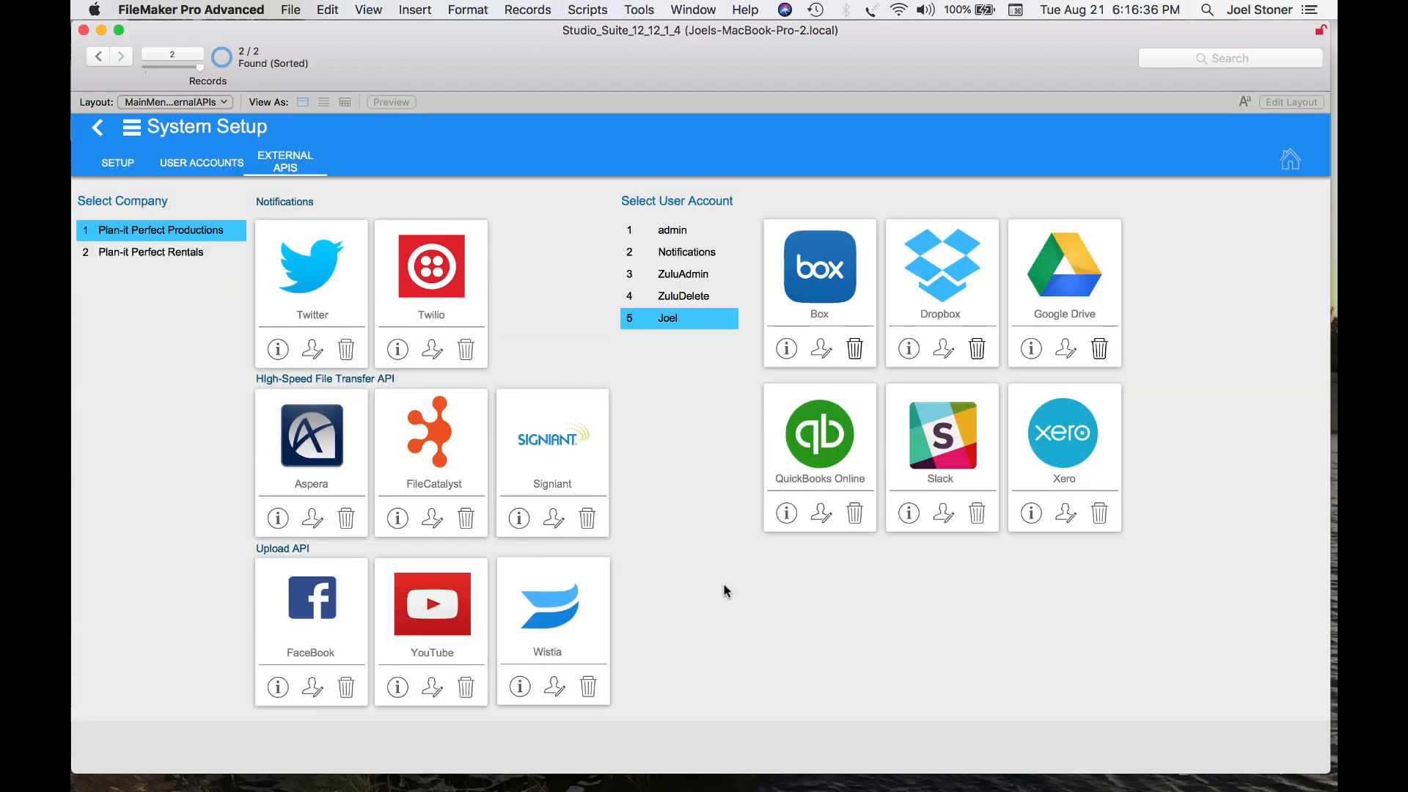
# Open the Contacts module to review the existing contacts list
pyautogui.click(185, 126)
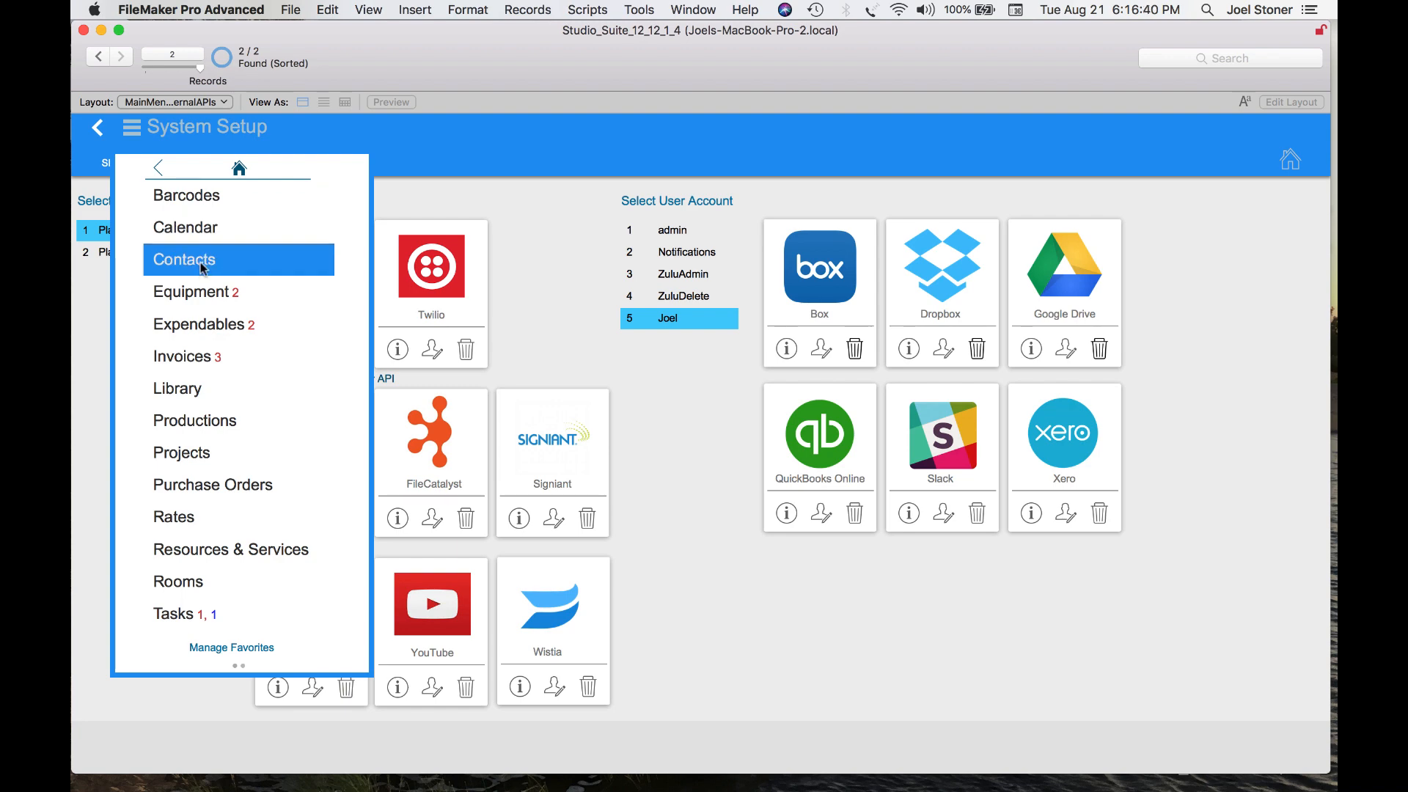
pyautogui.click(203, 269)
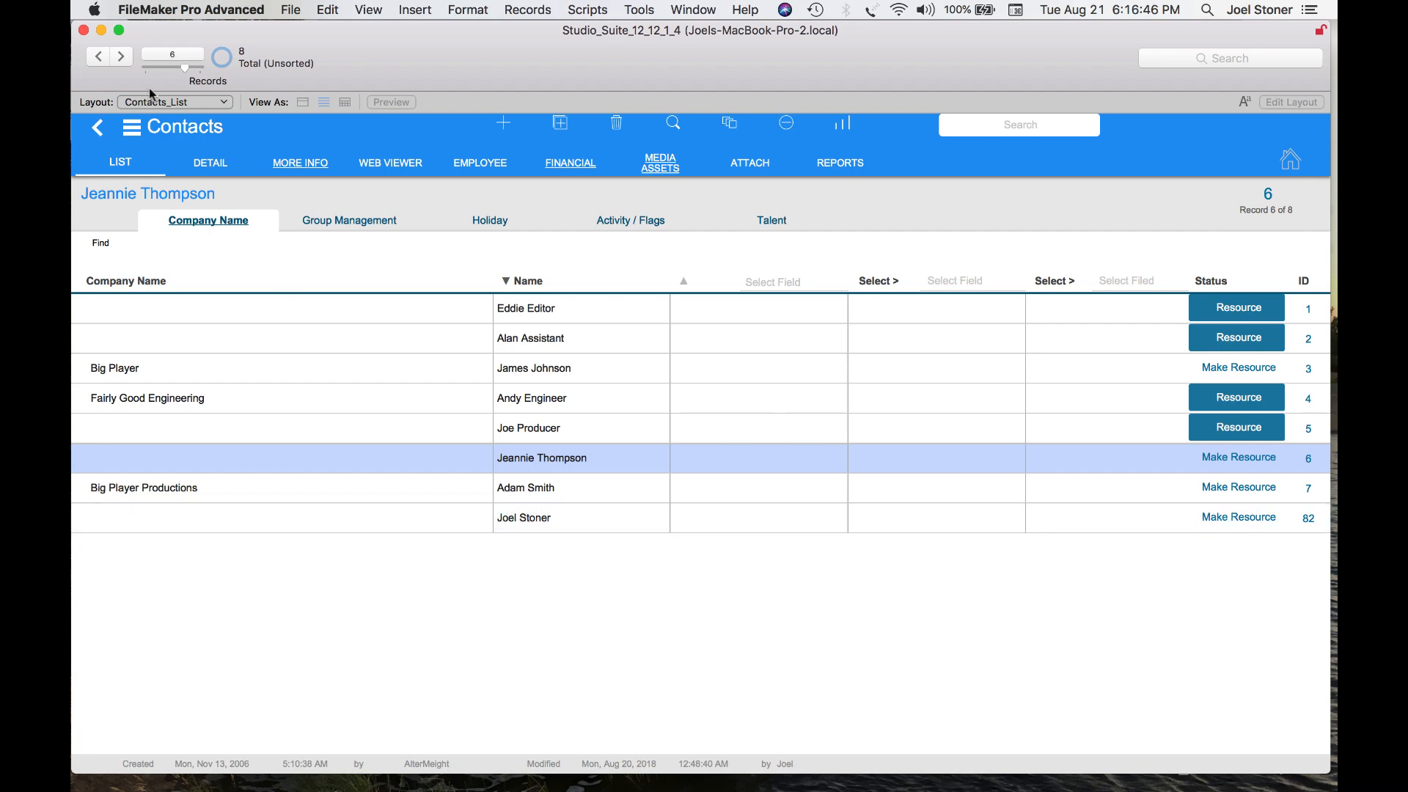
# Import customers from QuickBooks Online through the accounting add-on settings reached from Module Prefs' accounting setup
pyautogui.click(168, 129)
pyautogui.click(240, 168)
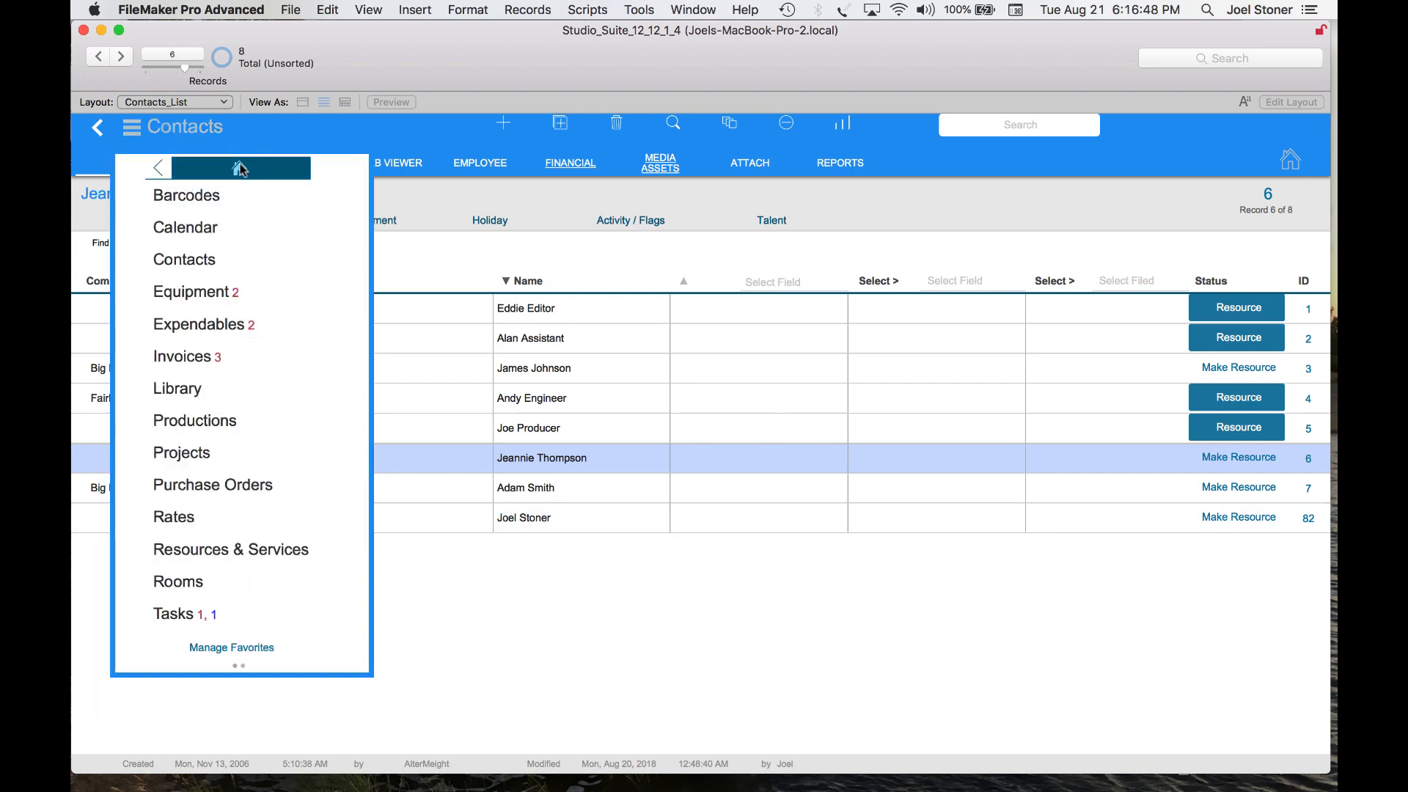
pyautogui.click(335, 745)
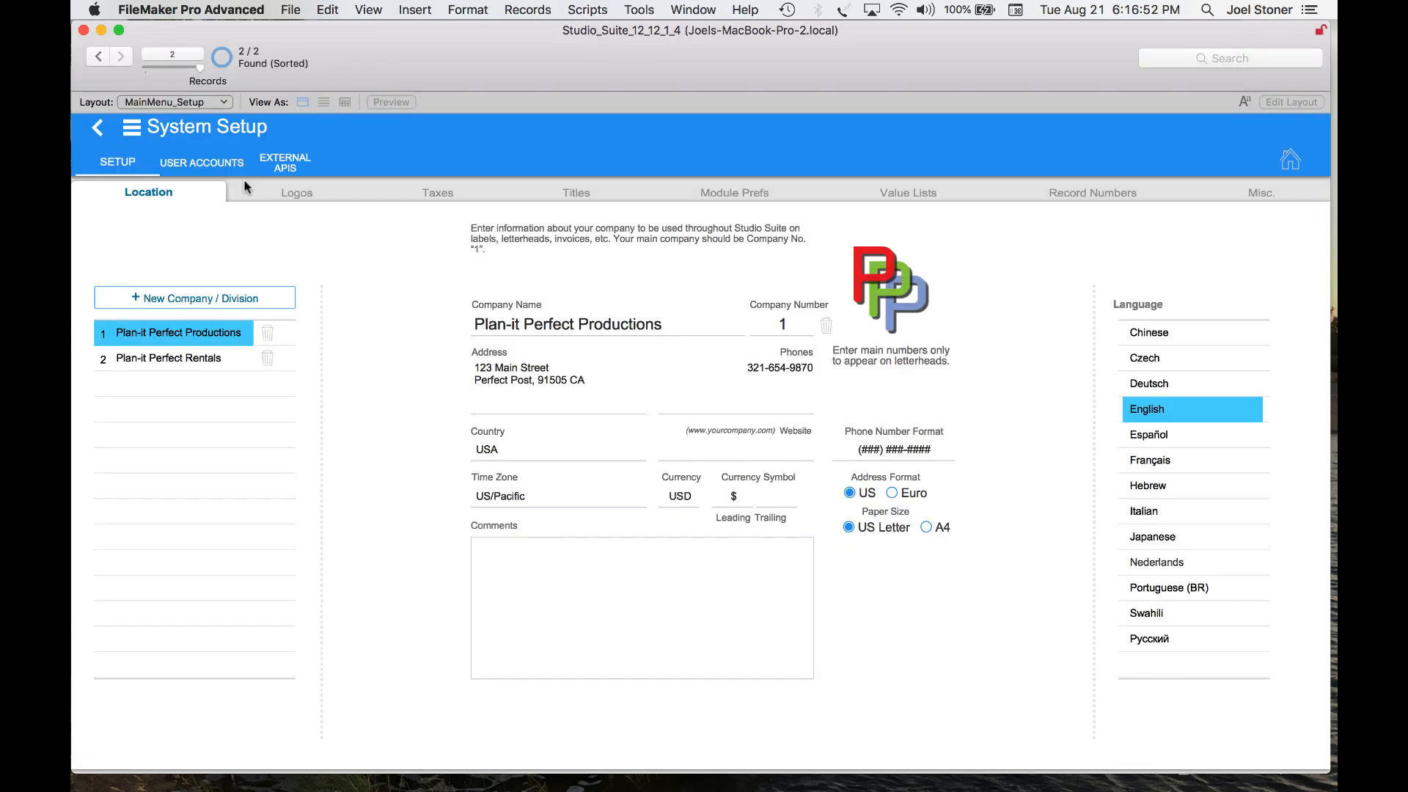
pyautogui.click(728, 194)
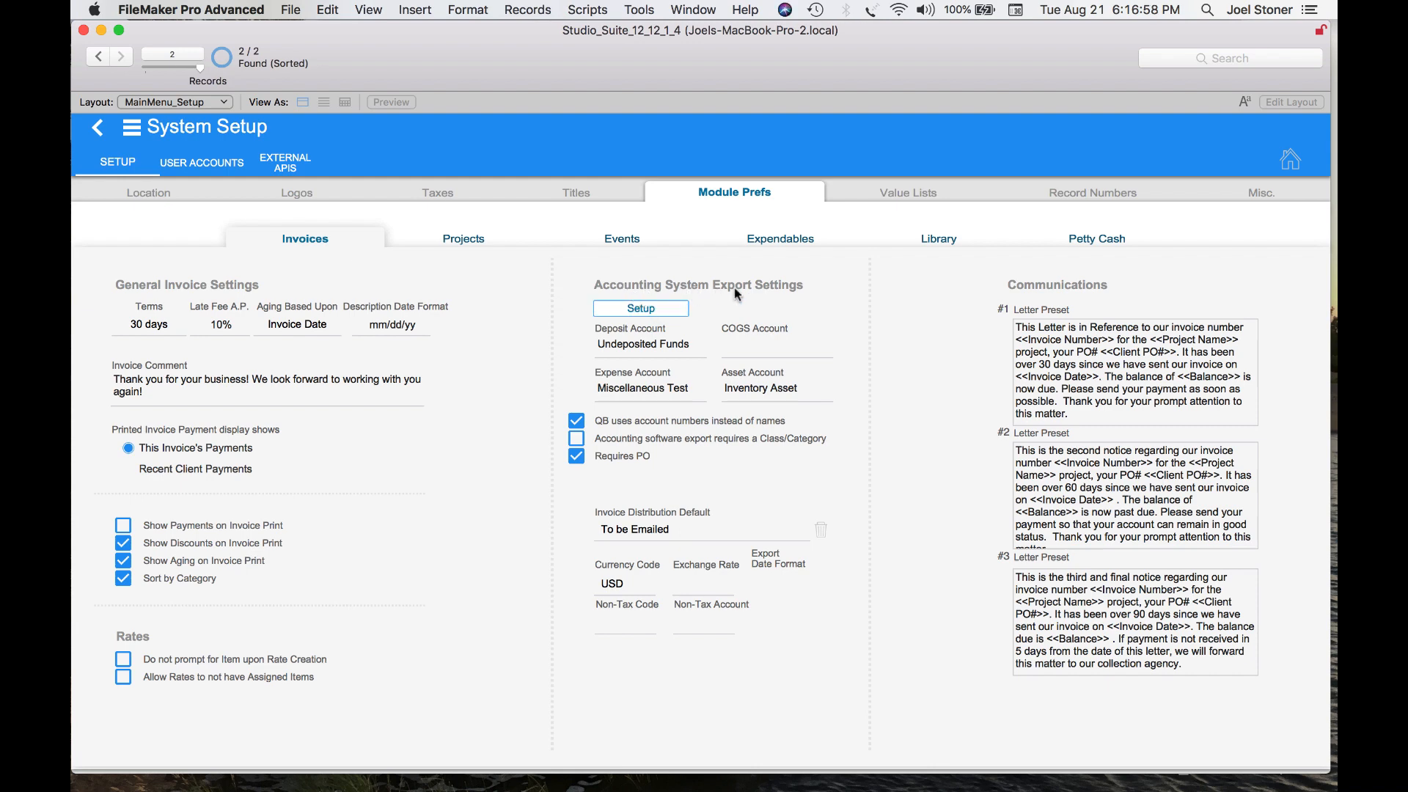
pyautogui.click(663, 307)
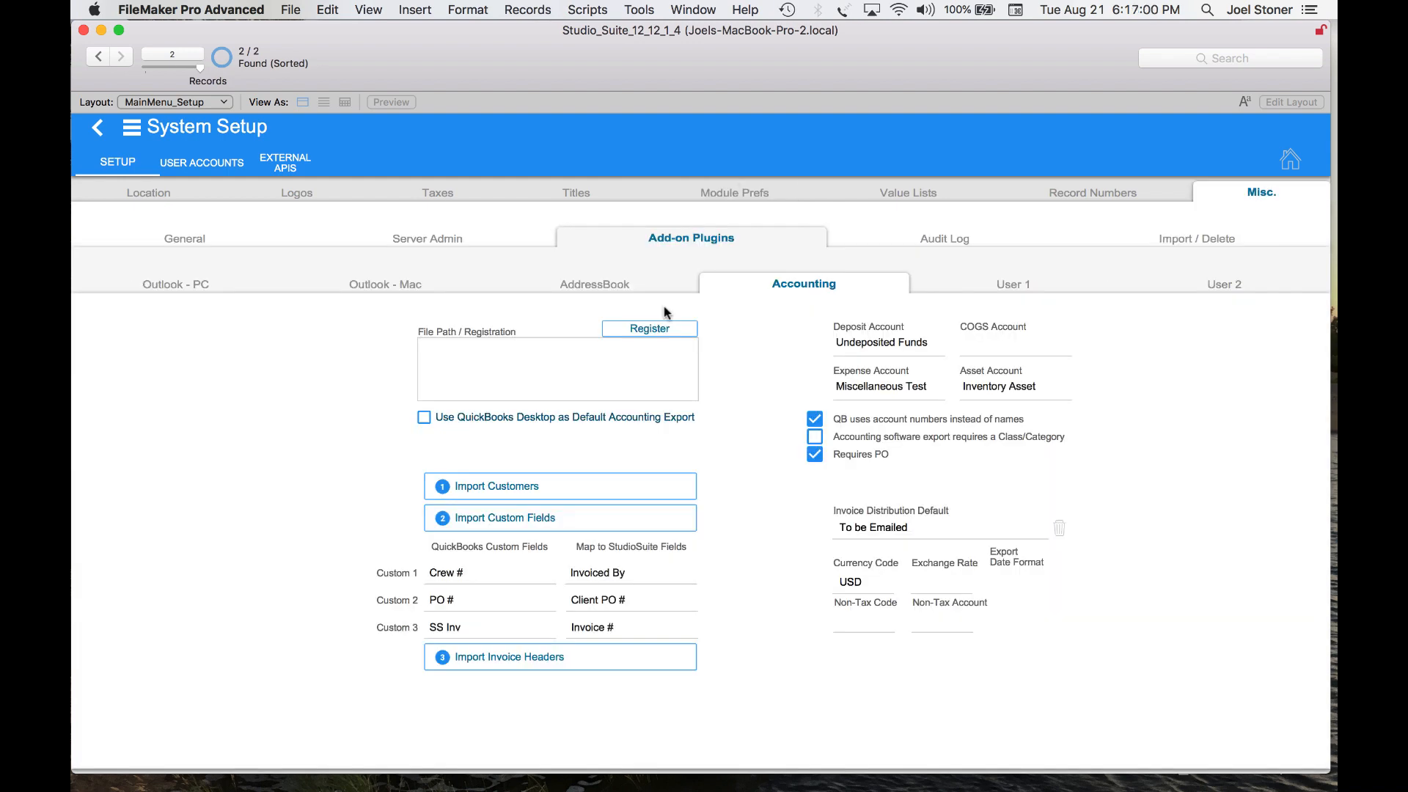
pyautogui.click(535, 483)
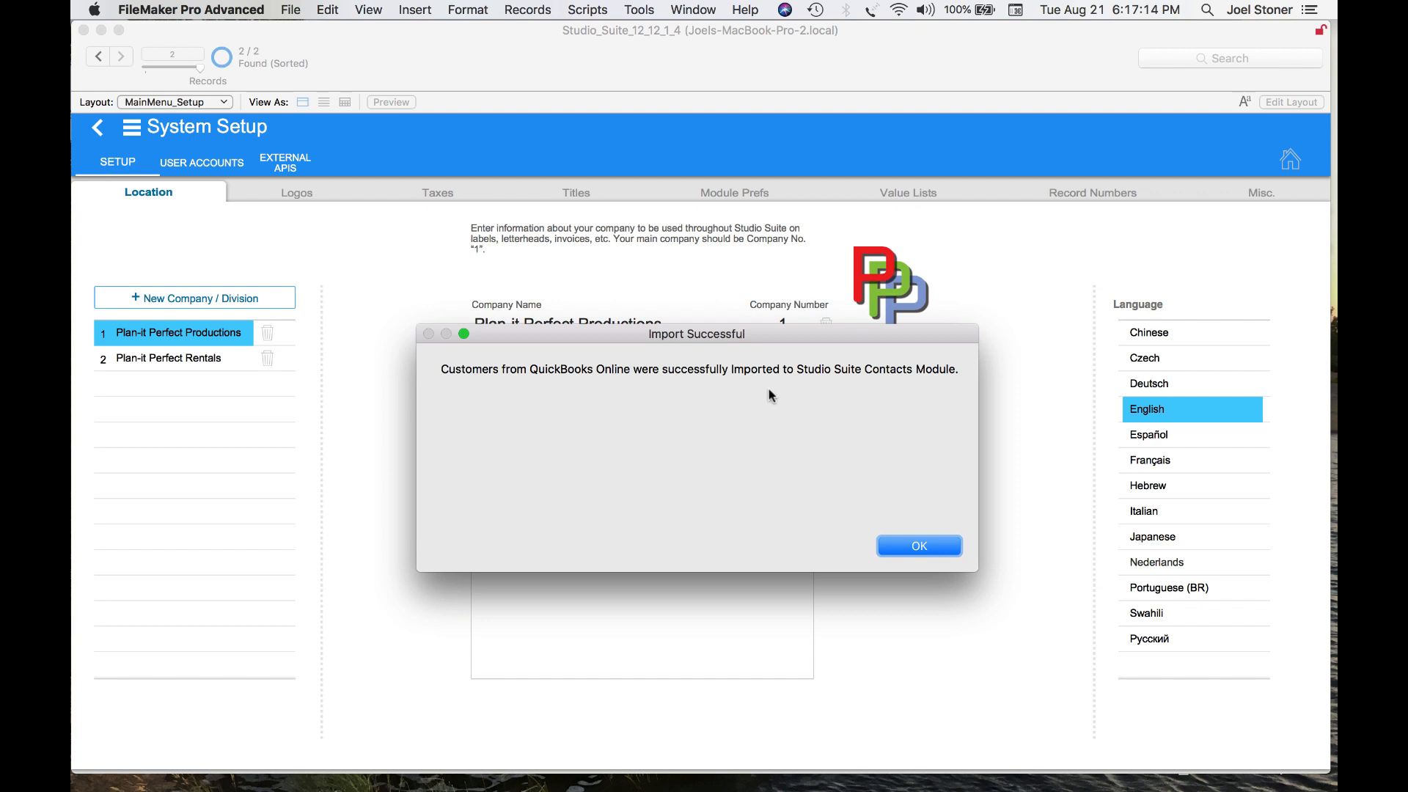
pyautogui.click(944, 550)
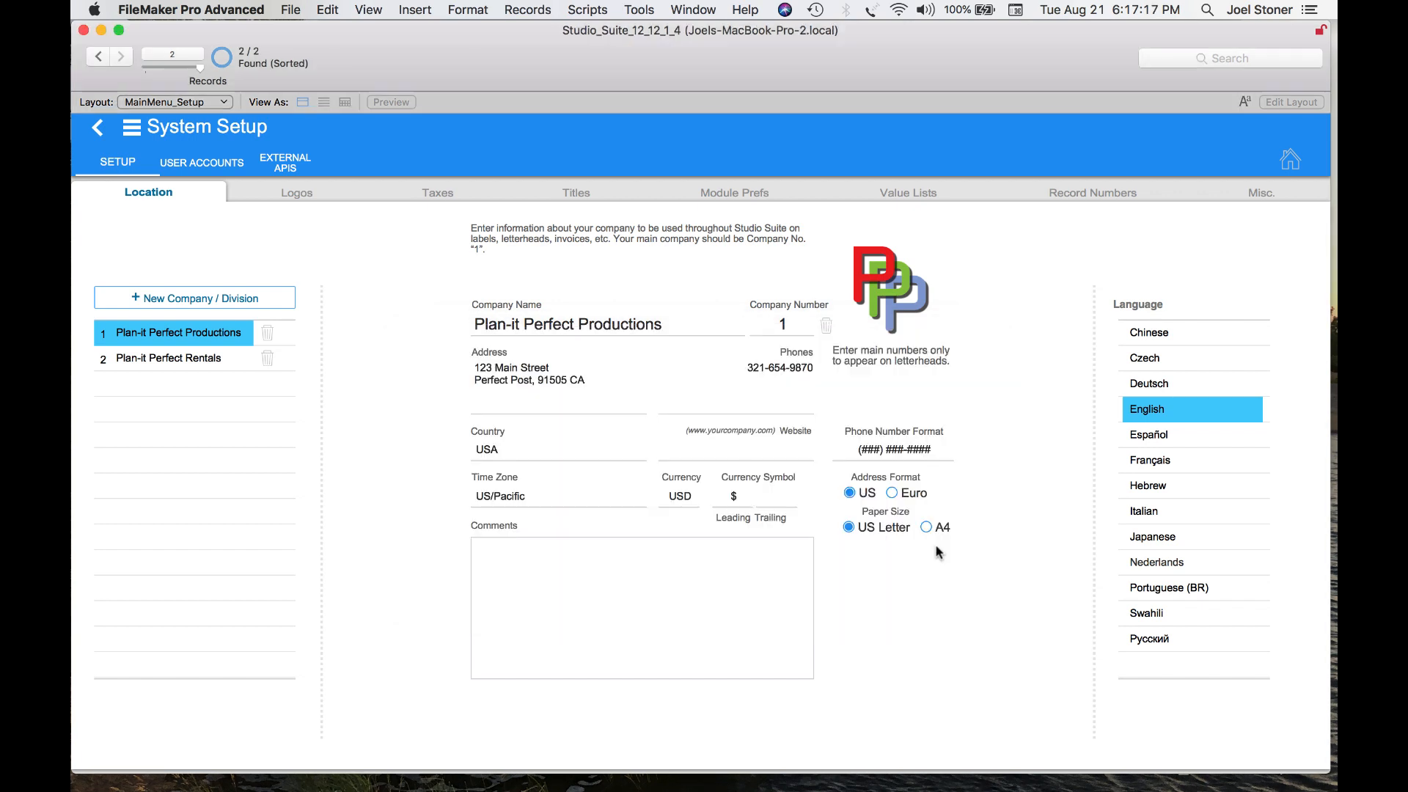
# Open Contacts, show all records, and scroll through the list to review the imported customers
pyautogui.click(204, 132)
pyautogui.click(207, 262)
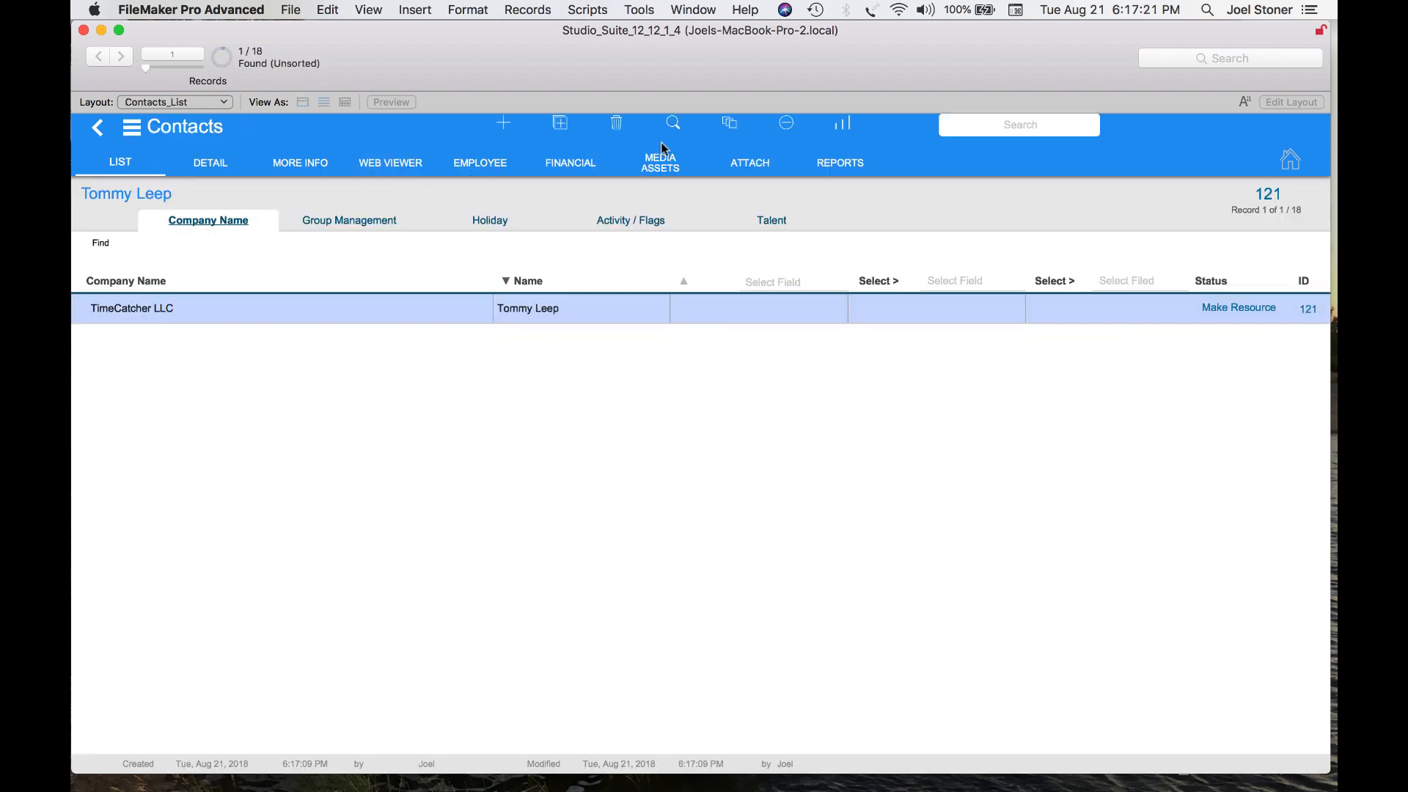
pyautogui.click(729, 124)
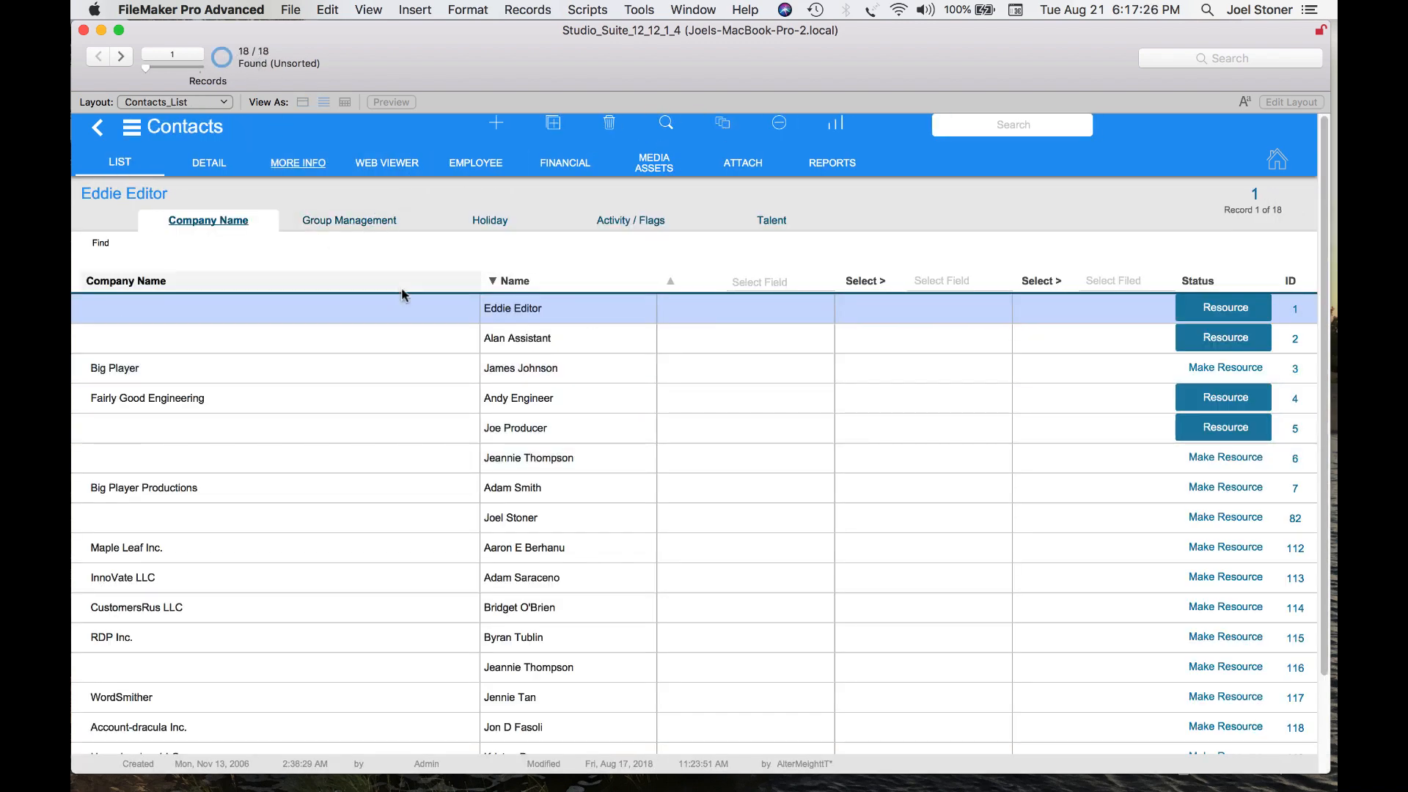
pyautogui.scroll(-3, 396, 481)
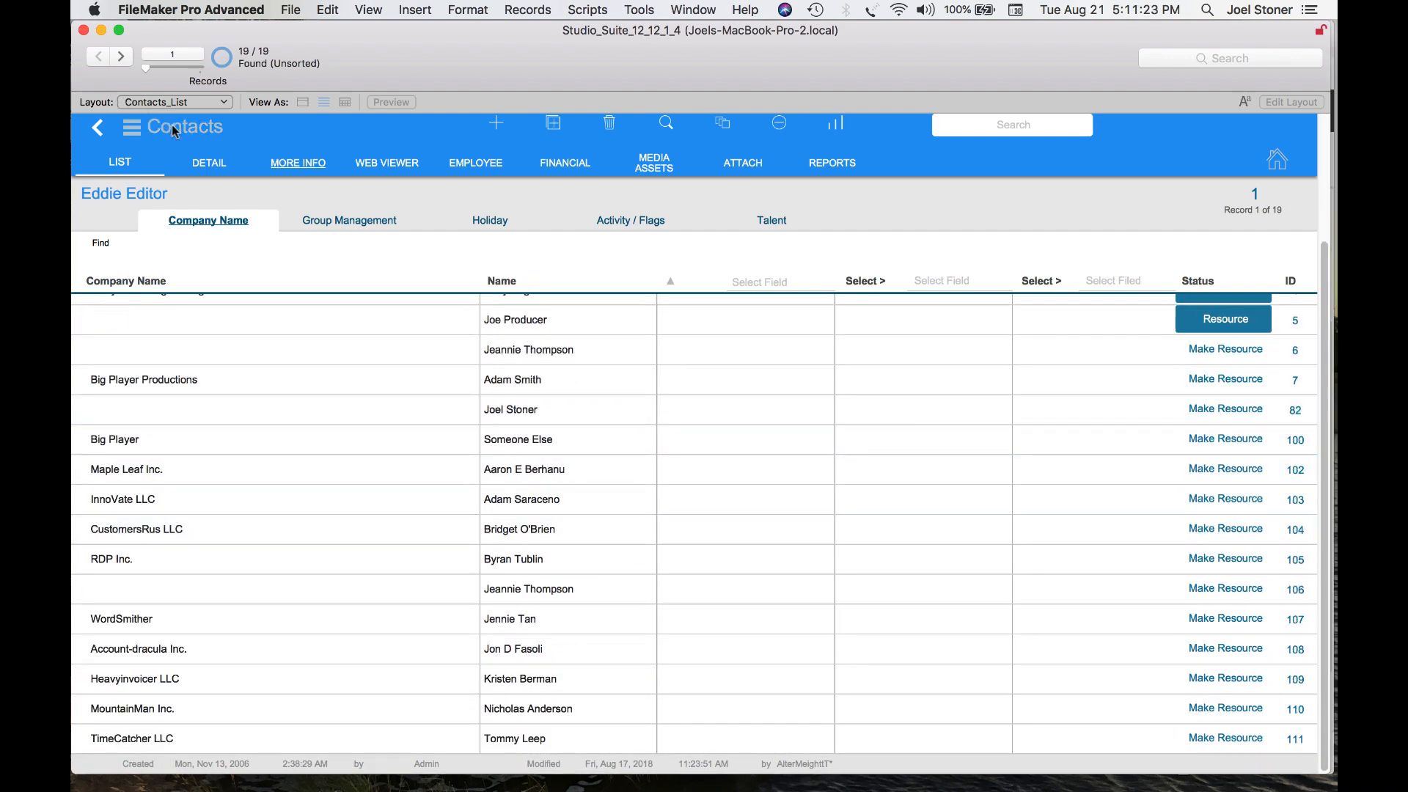
# Open the Calendar and block out Studio A and the engineer row from Wednesday 08/22 through Friday 08/24
pyautogui.click(174, 130)
pyautogui.click(202, 226)
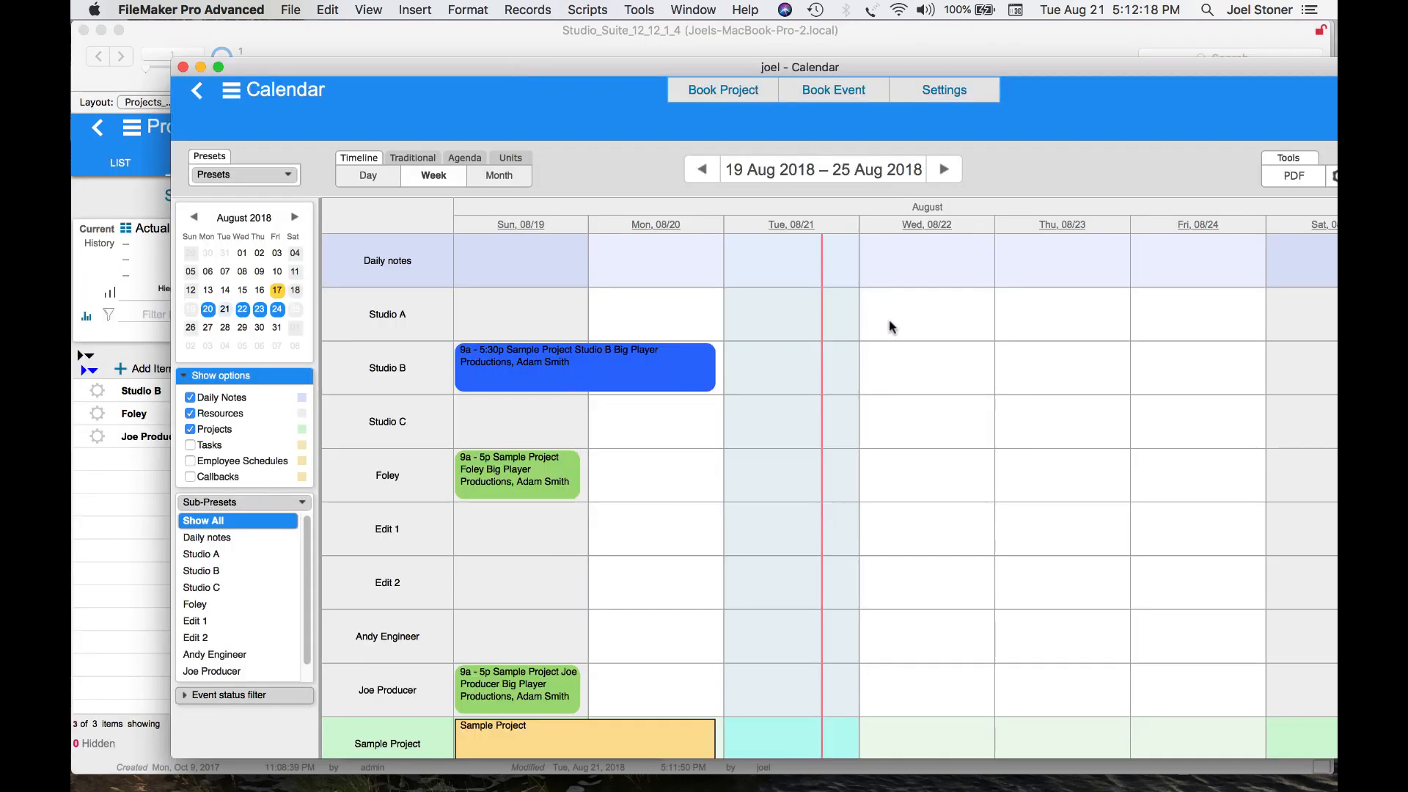
pyautogui.moveTo(873, 320); pyautogui.dragTo(1221, 320)
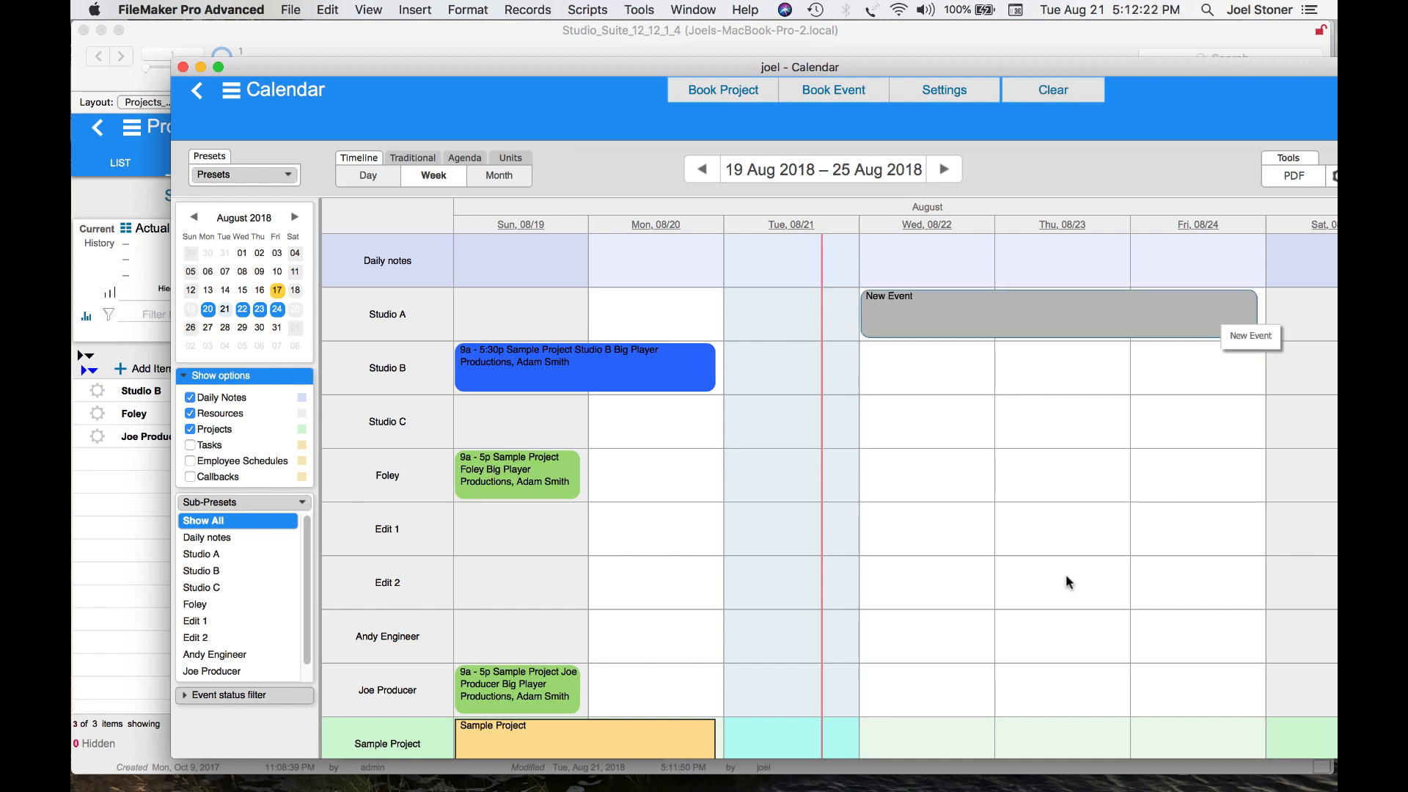
pyautogui.moveTo(873, 649); pyautogui.dragTo(1225, 638)
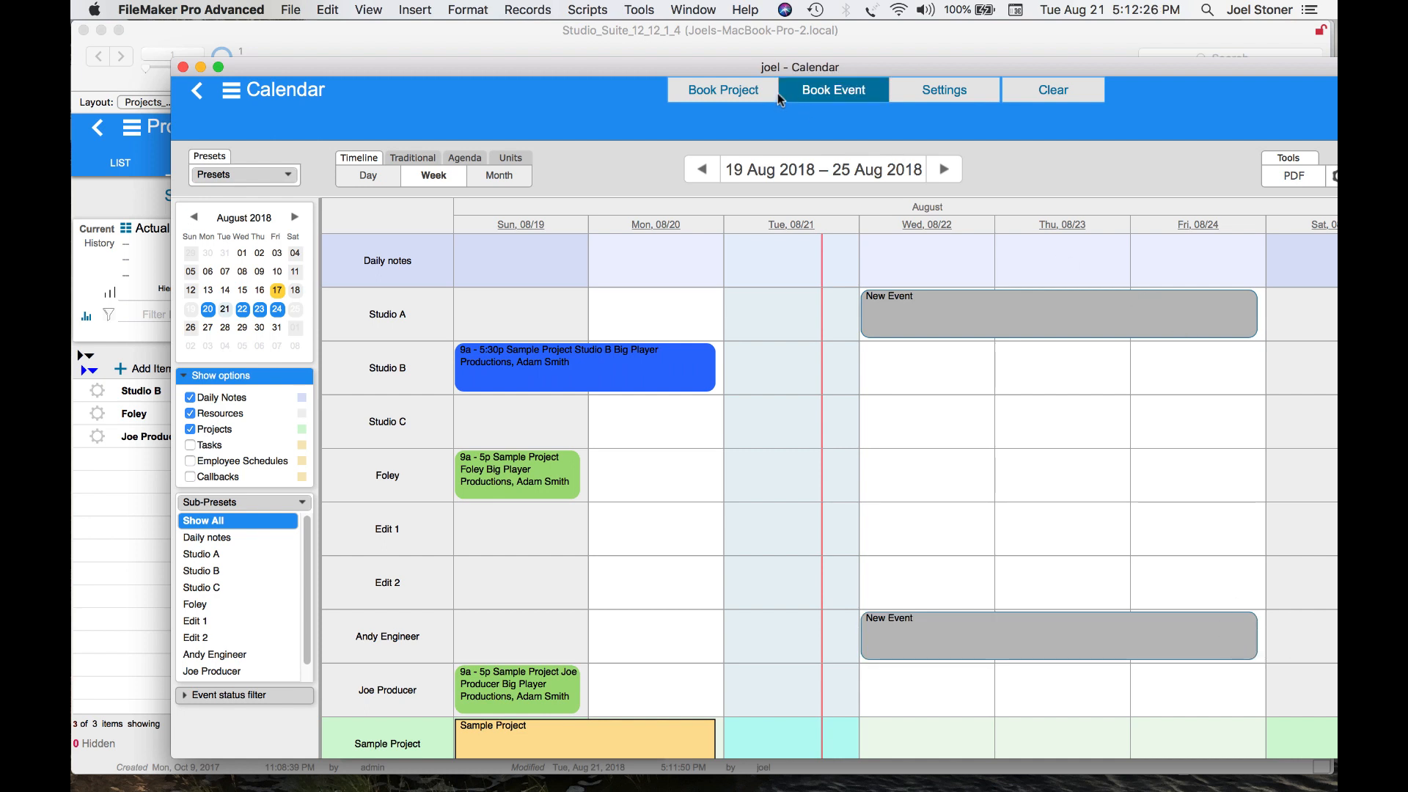
# Book the new events as a new project named Export to QBO
pyautogui.click(753, 97)
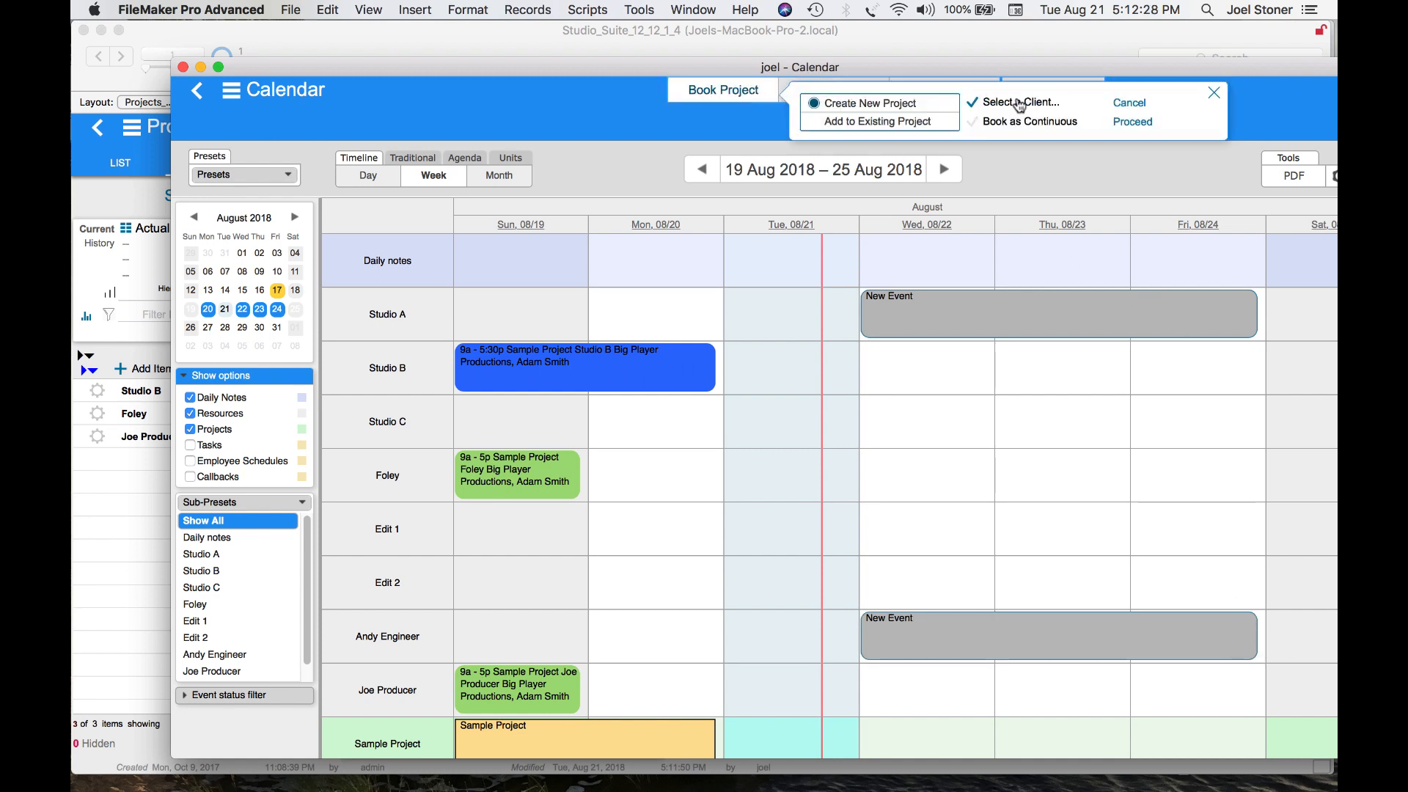
pyautogui.click(1141, 124)
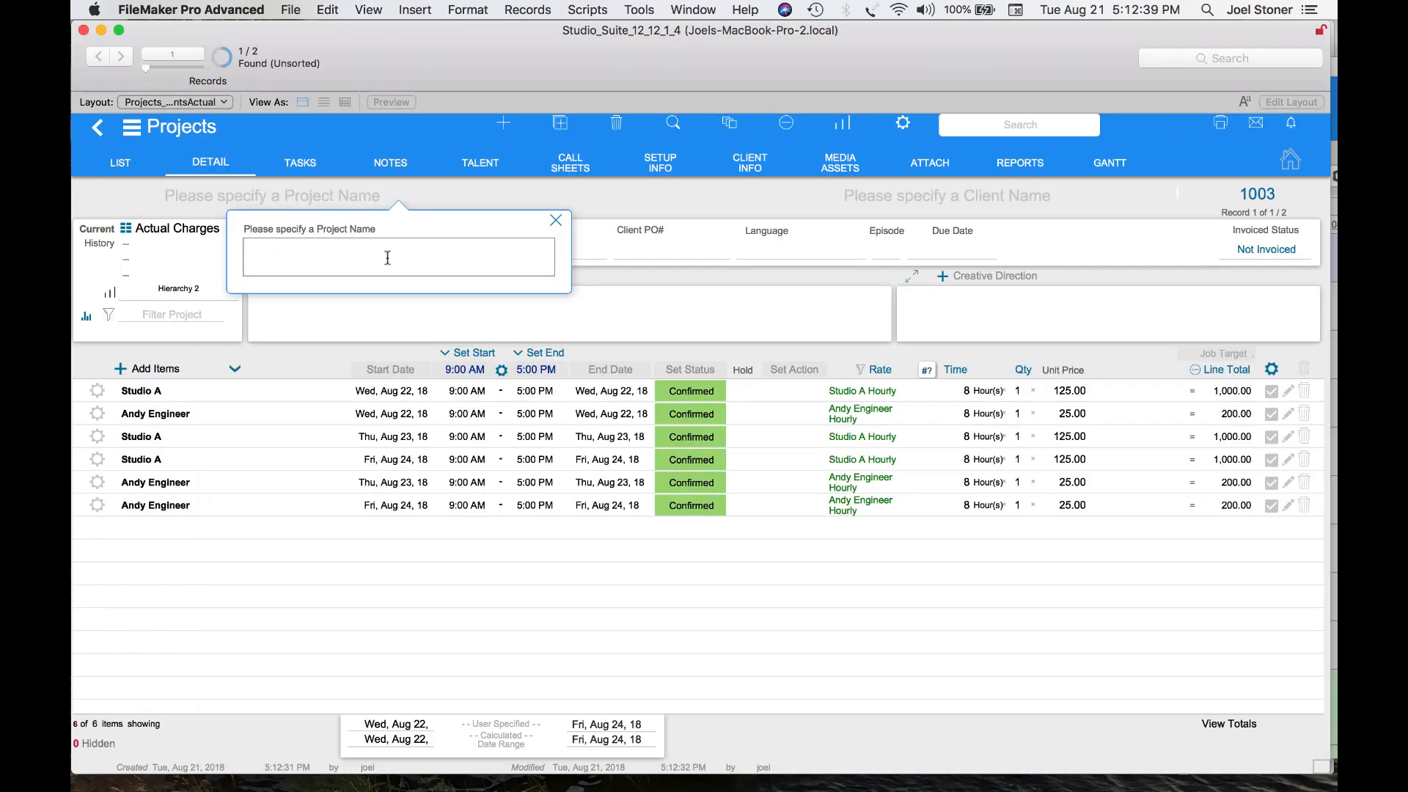
pyautogui.write('Export to QBO')
# Assign a client to the project by picking a contact from the client list
pyautogui.click(875, 204)
pyautogui.click(899, 203)
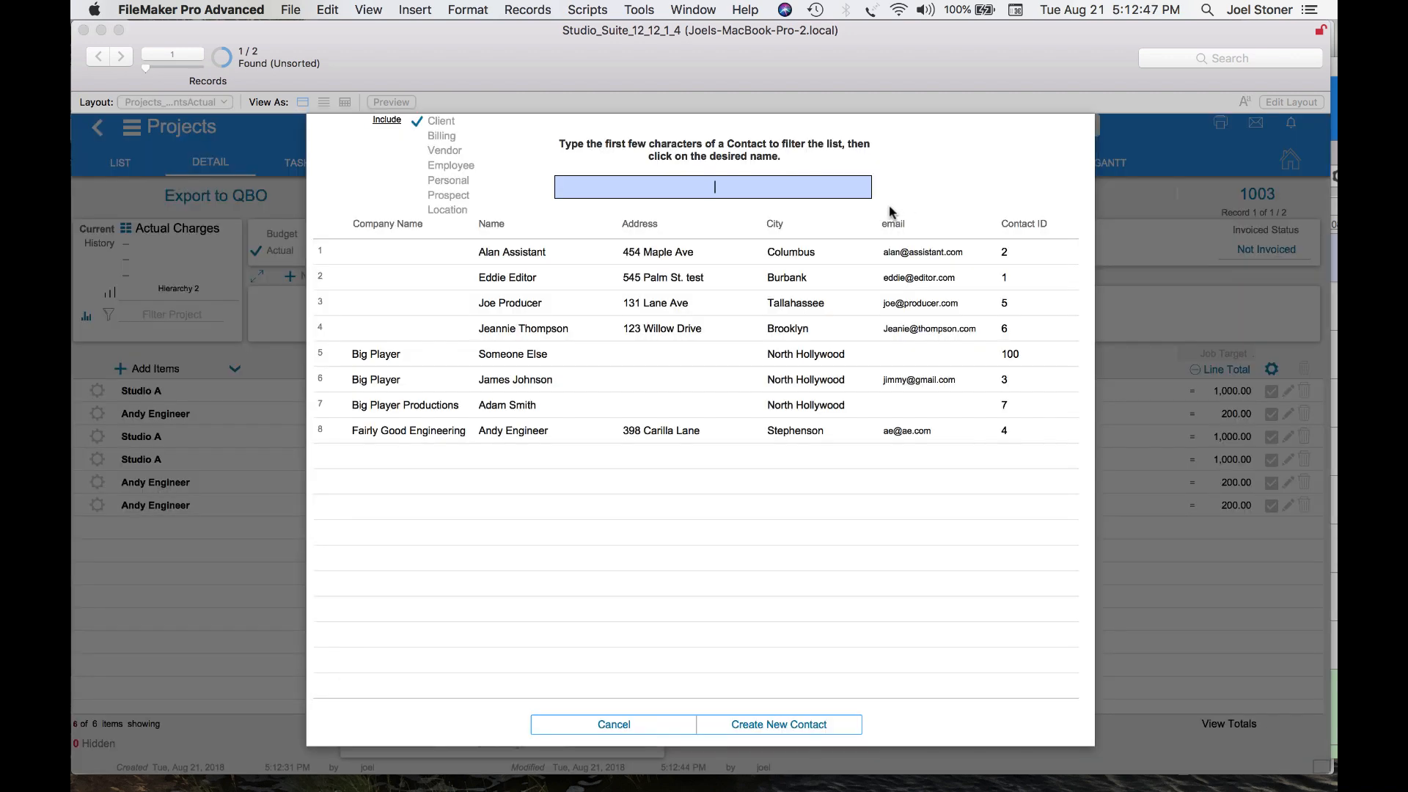
pyautogui.click(534, 336)
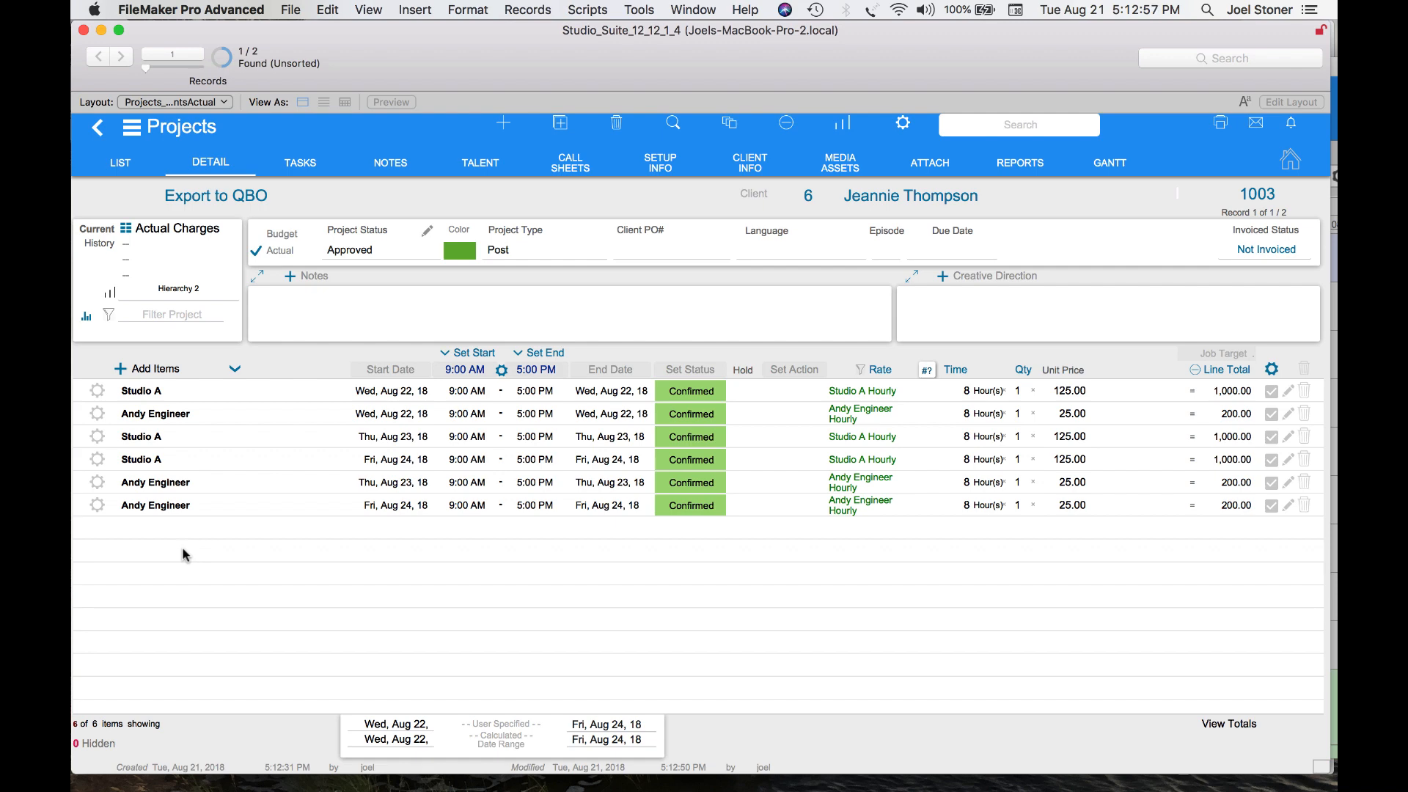
# Add Canon C100 Camera #2 to the project for the Aug 22 to Aug 24 dates
pyautogui.click(143, 368)
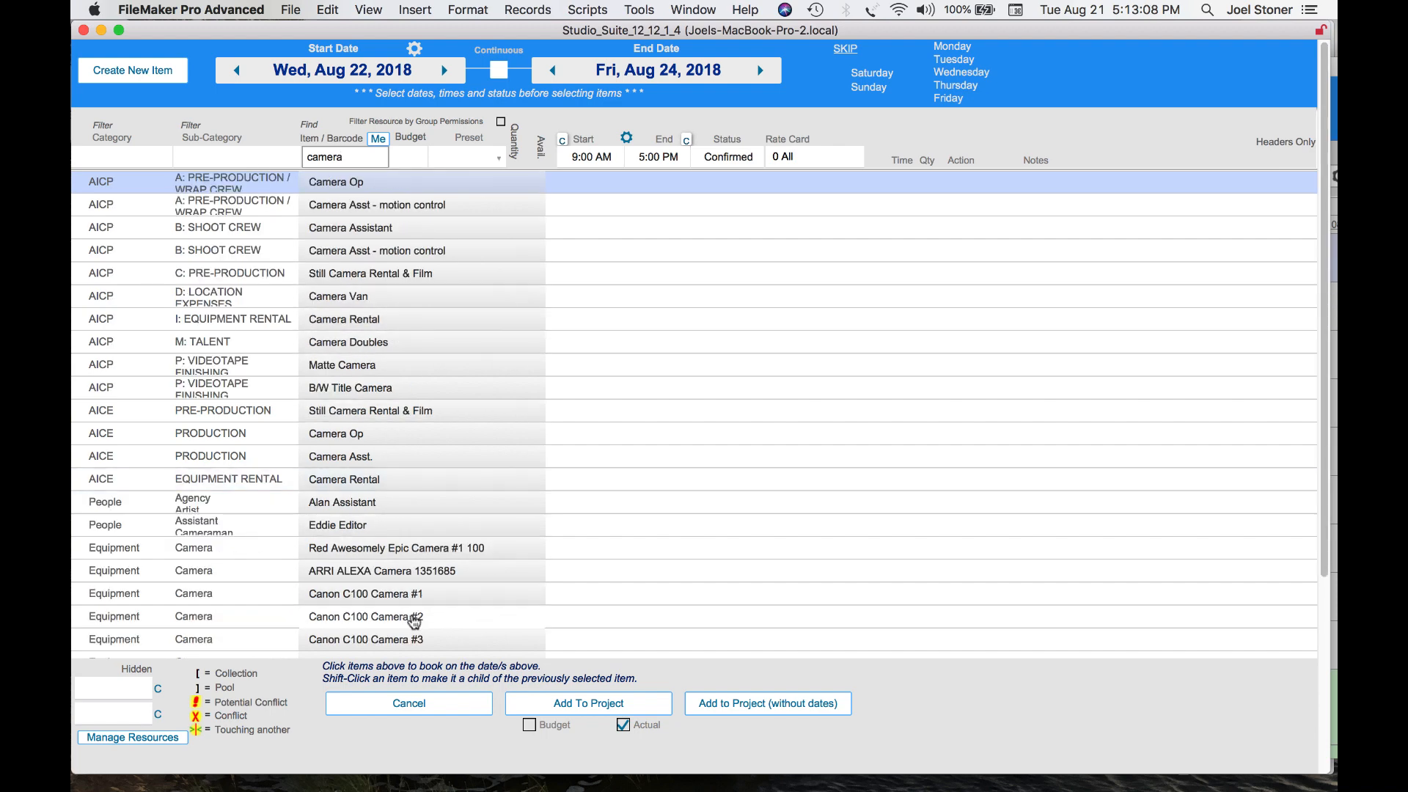
pyautogui.click(405, 623)
pyautogui.click(589, 706)
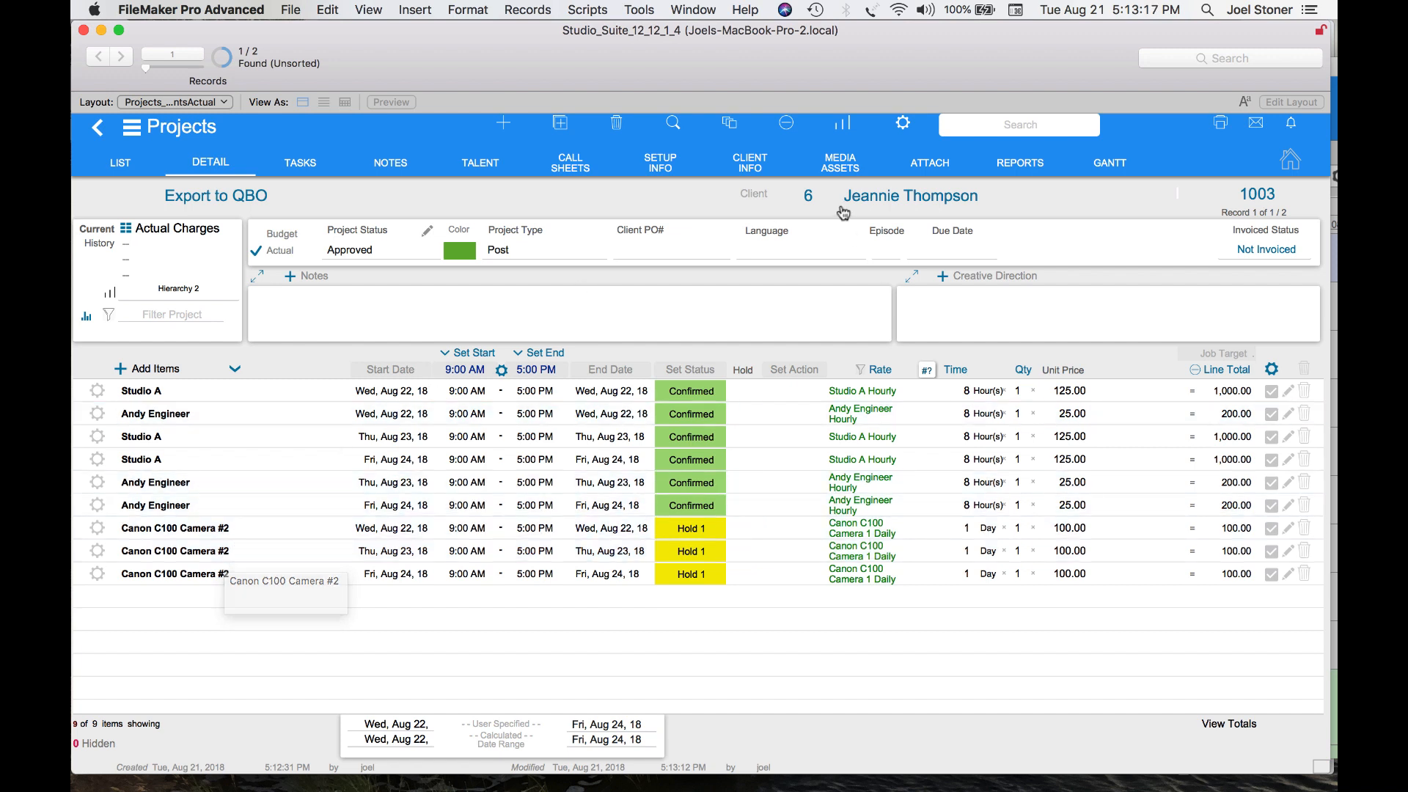
# Set the first Studio A line's unit price to 100 and view the project totals
pyautogui.click(1070, 392)
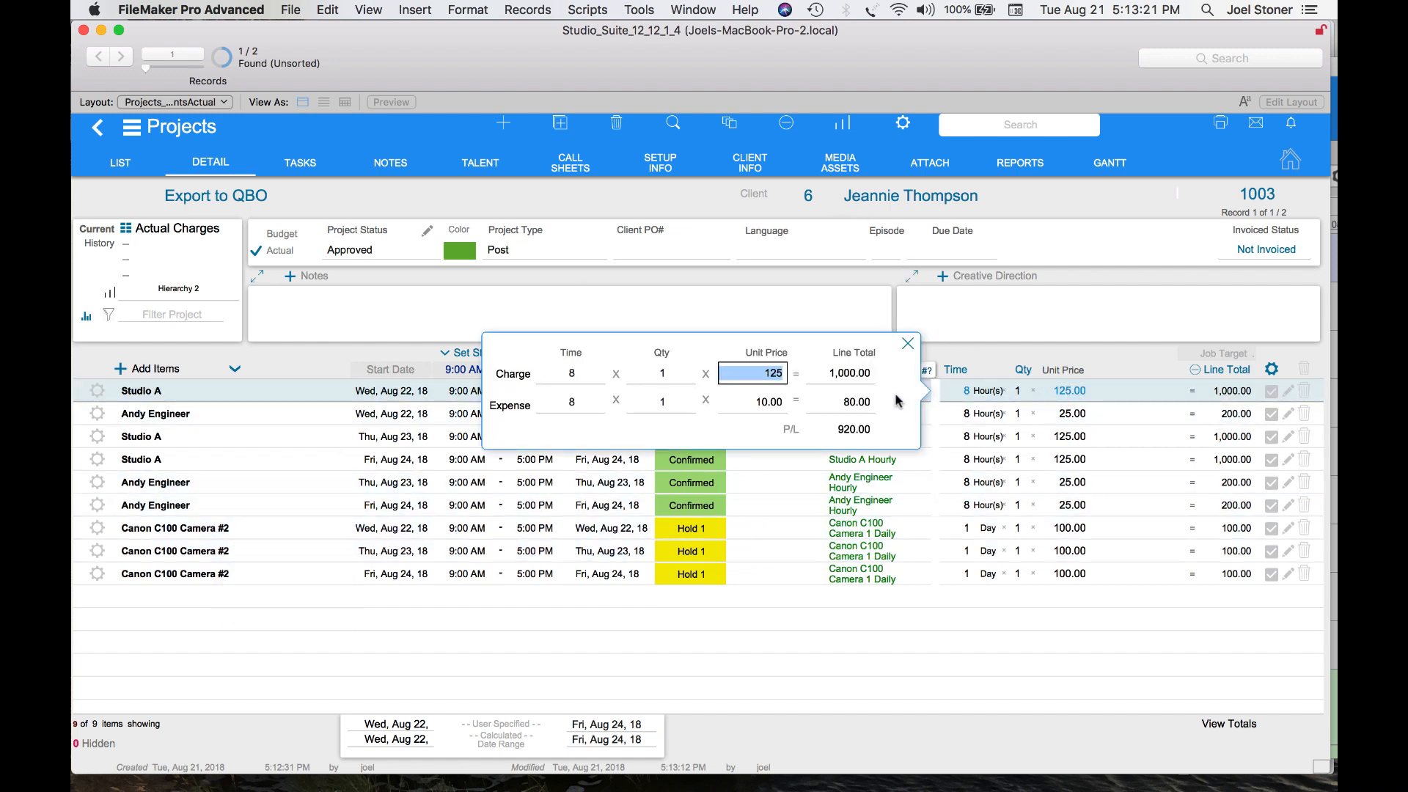
pyautogui.write('100')
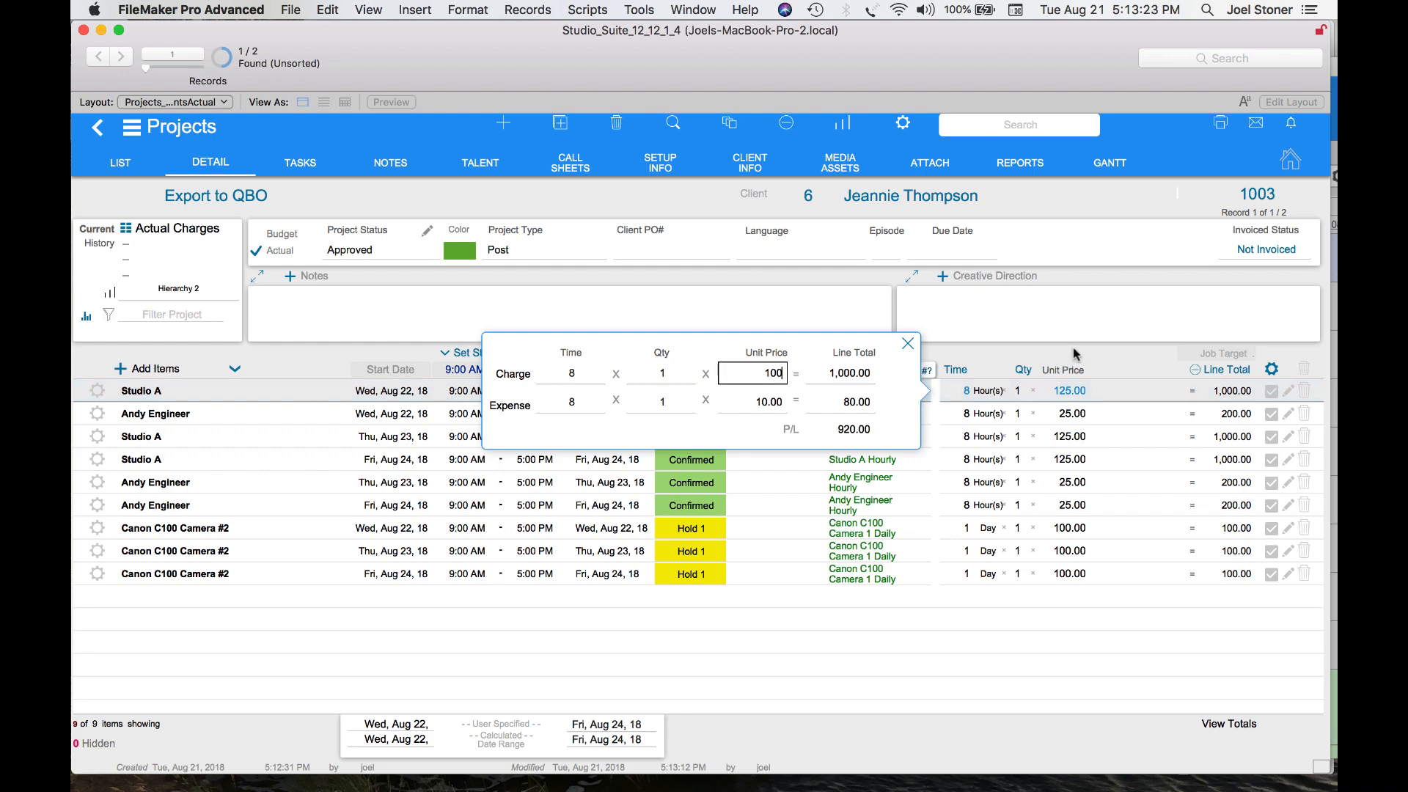
pyautogui.click(1100, 360)
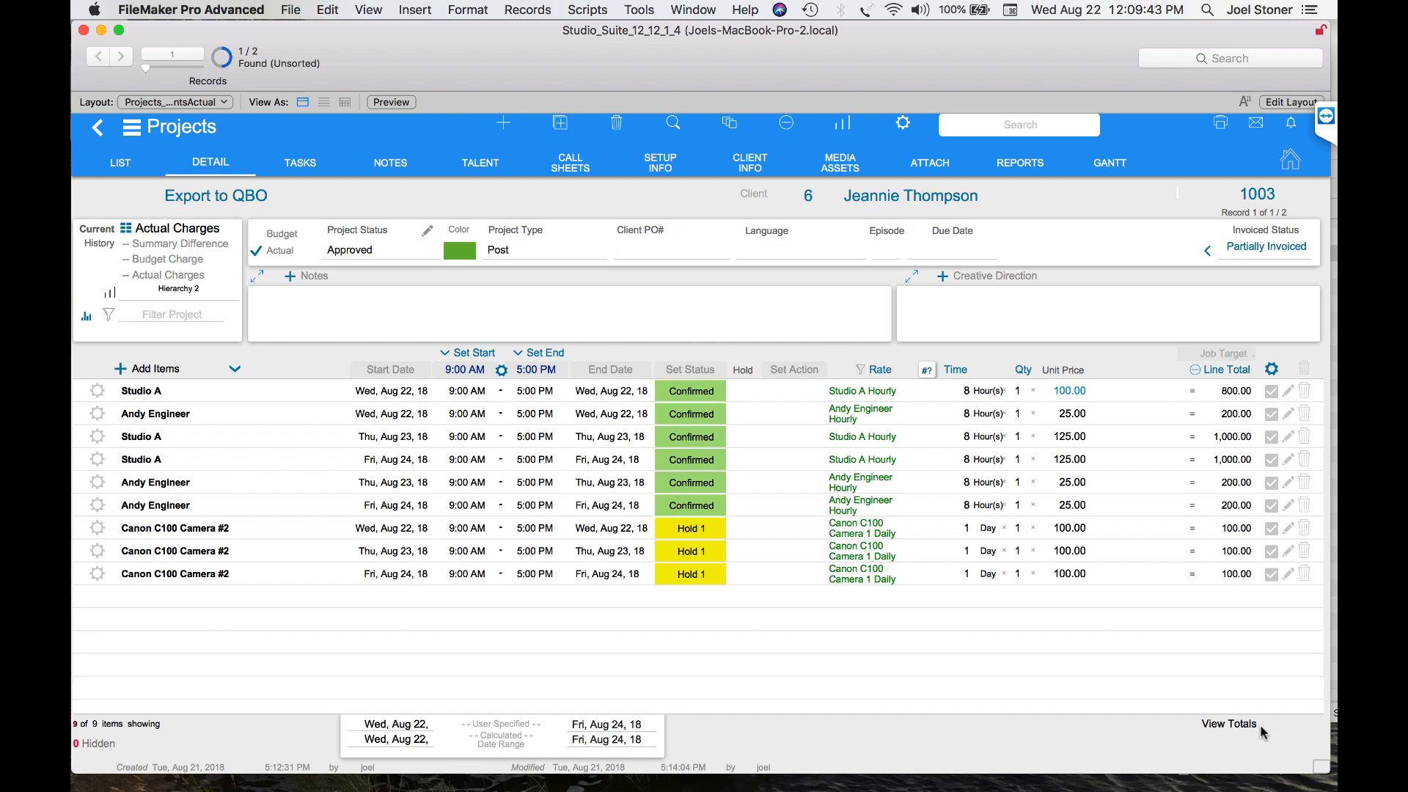
pyautogui.click(1244, 725)
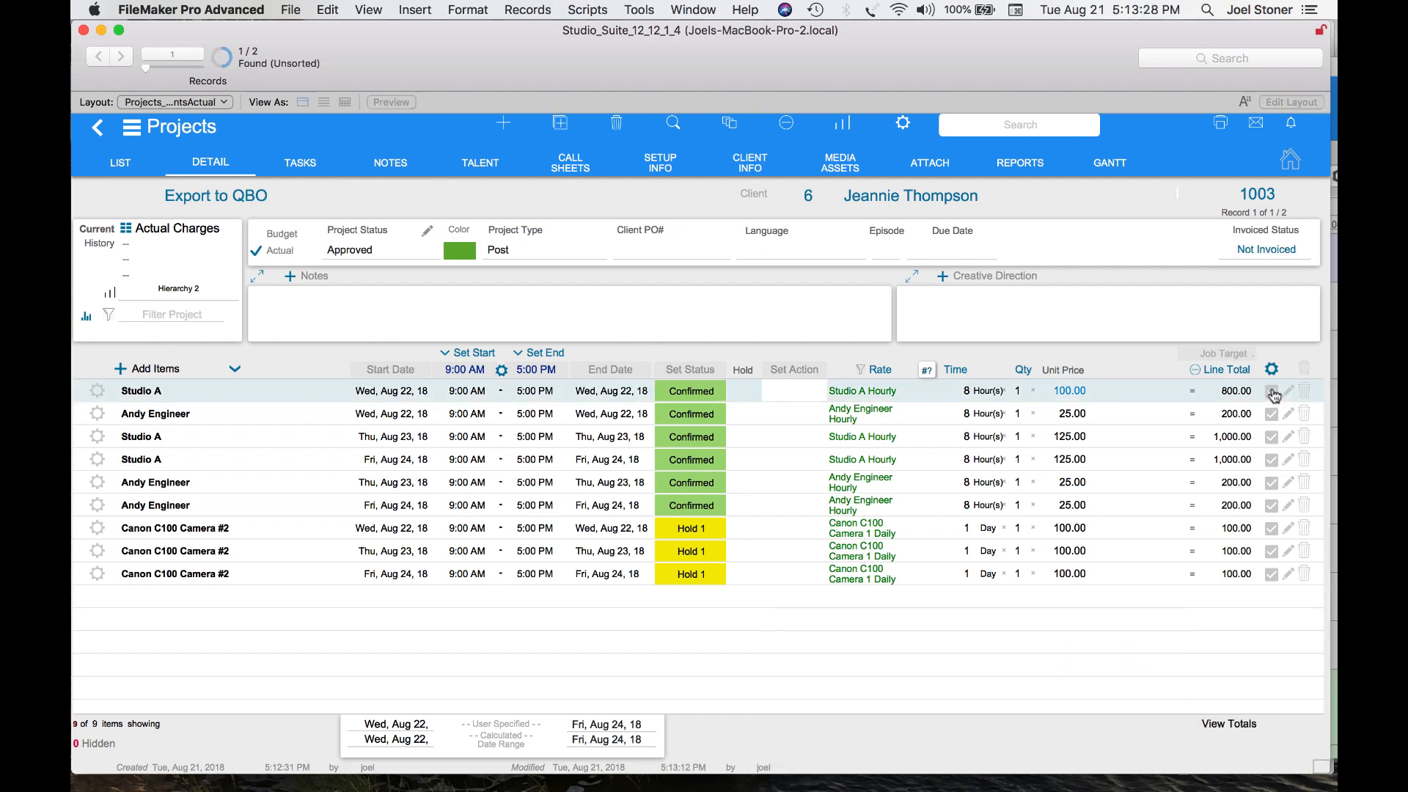
# Mark all of the project's line items for invoicing with the multi-select tool
pyautogui.click(1271, 392)
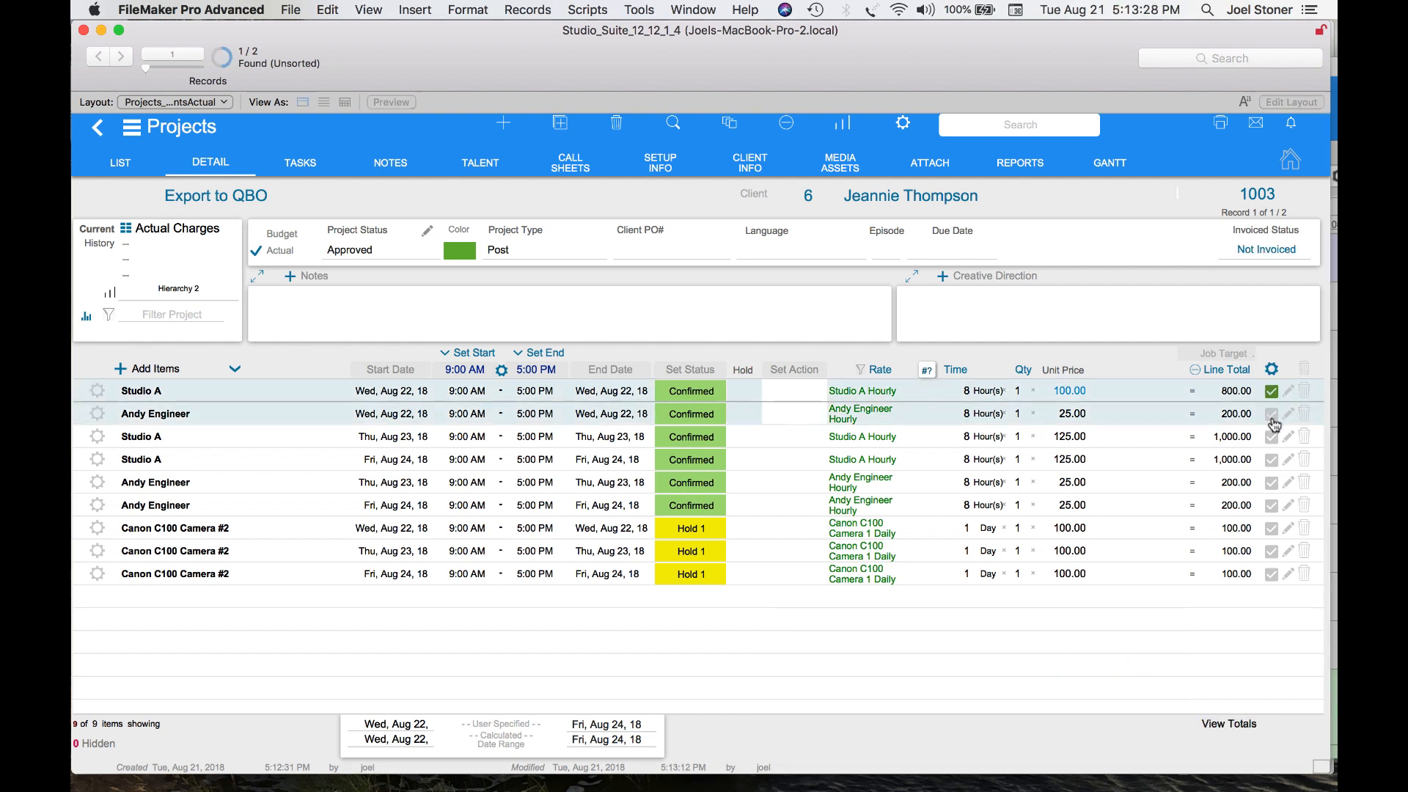
pyautogui.click(1272, 414)
pyautogui.click(1272, 437)
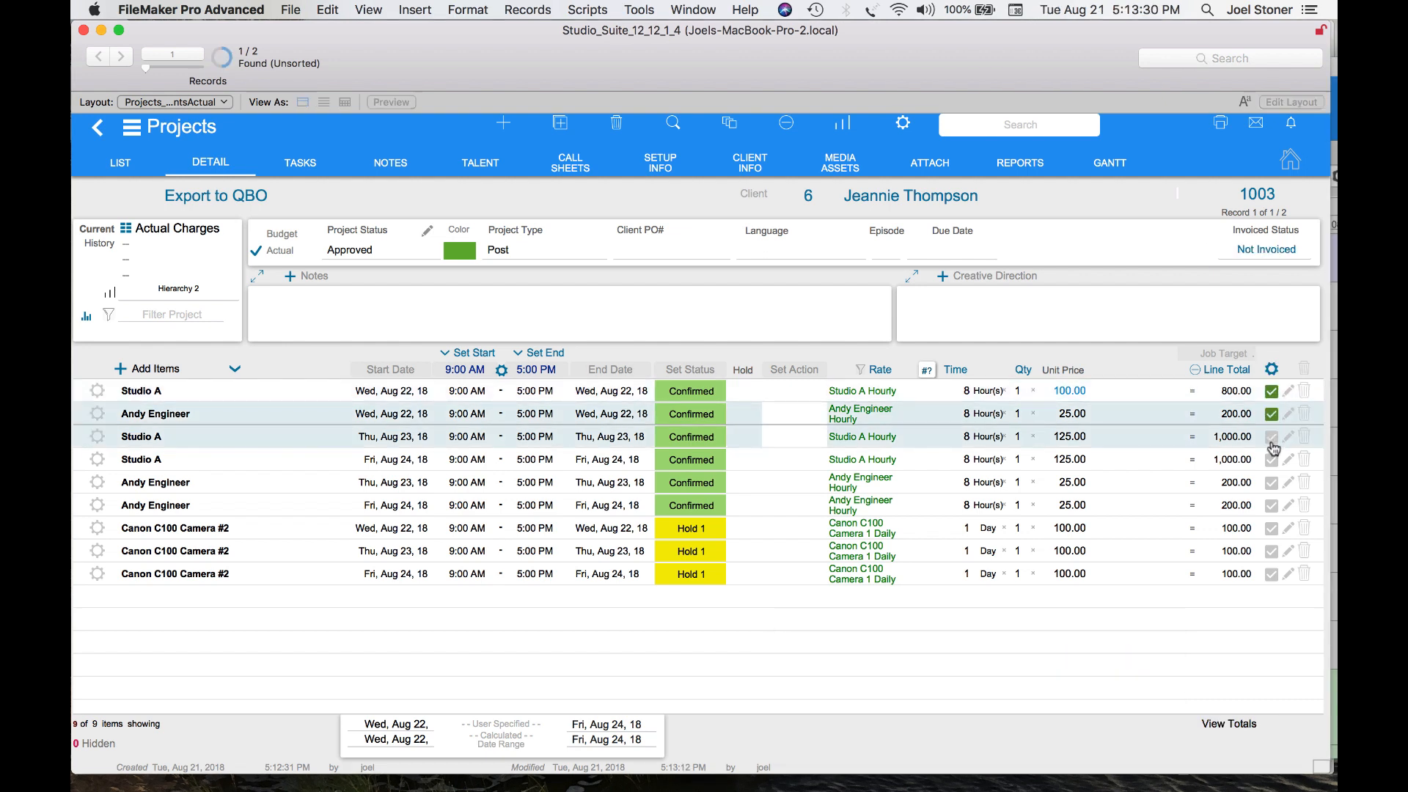
pyautogui.click(1272, 371)
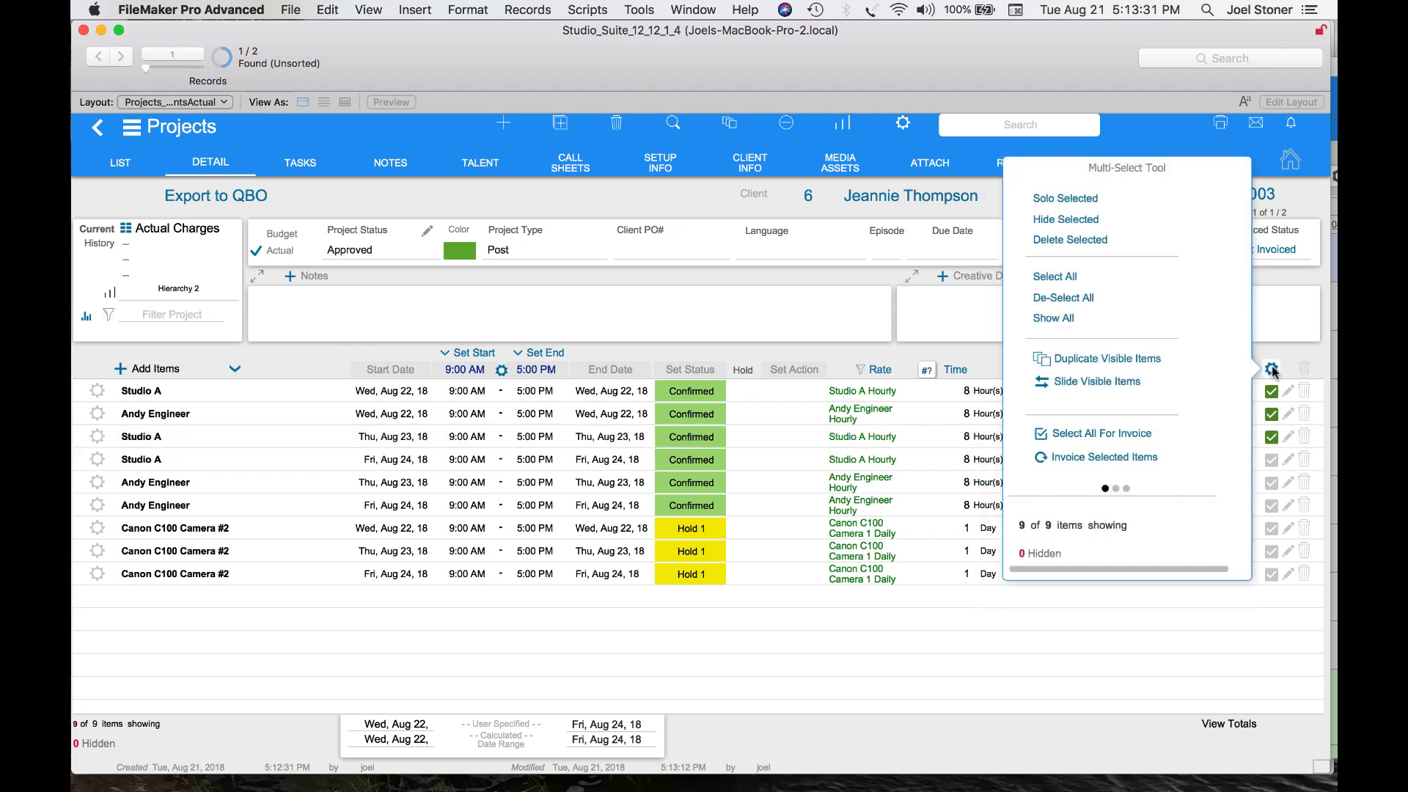
pyautogui.click(1121, 434)
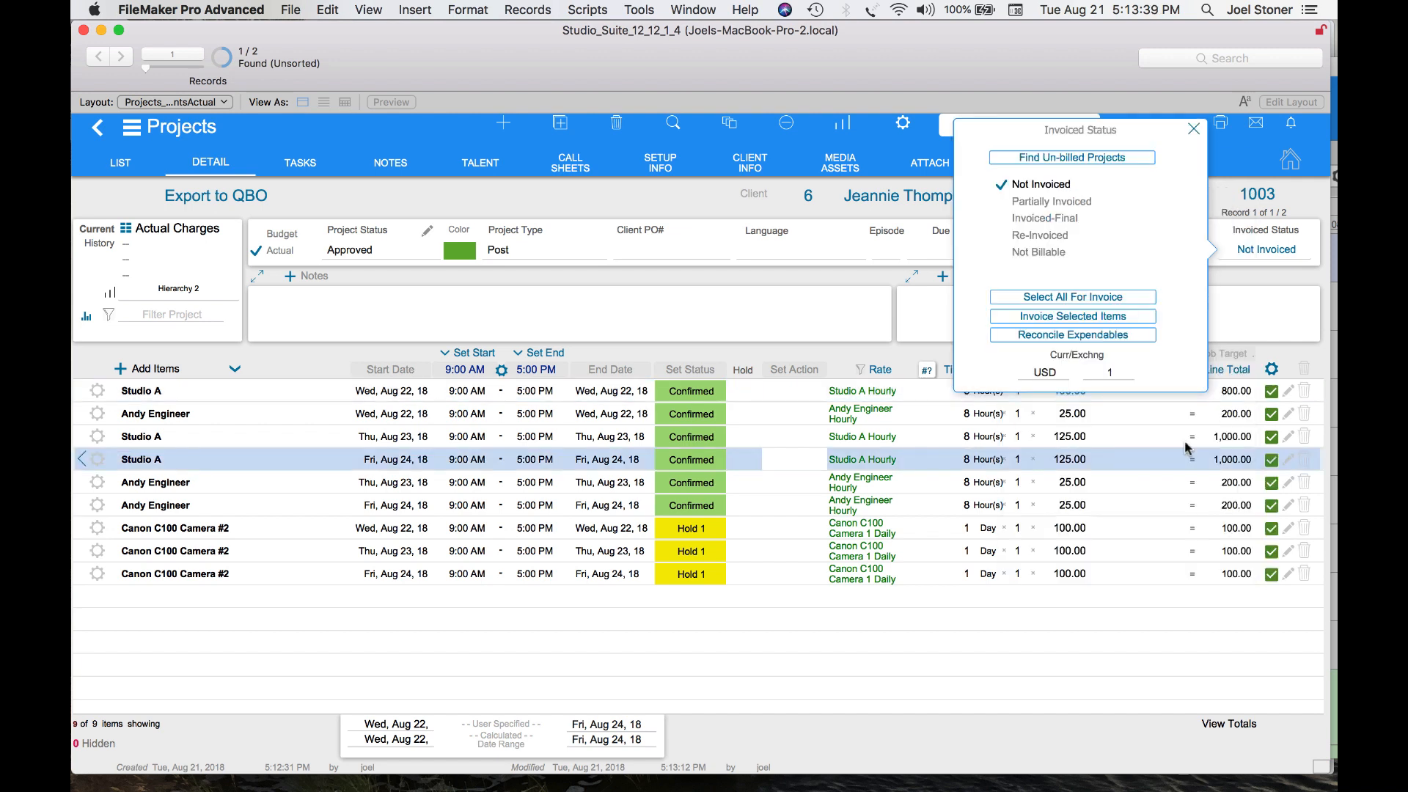
# Invoice the selected items as the final invoice for this project
pyautogui.click(1183, 439)
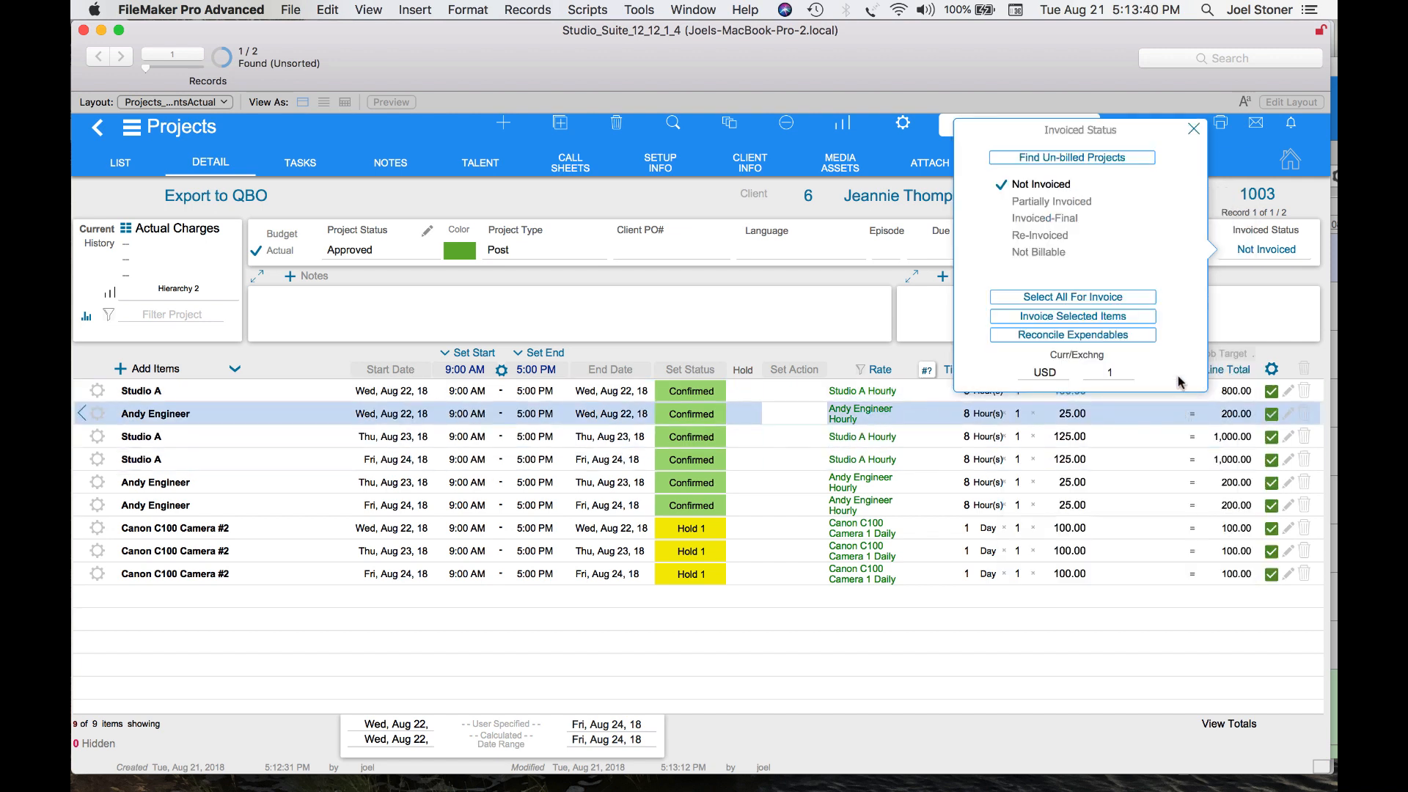
pyautogui.click(1088, 320)
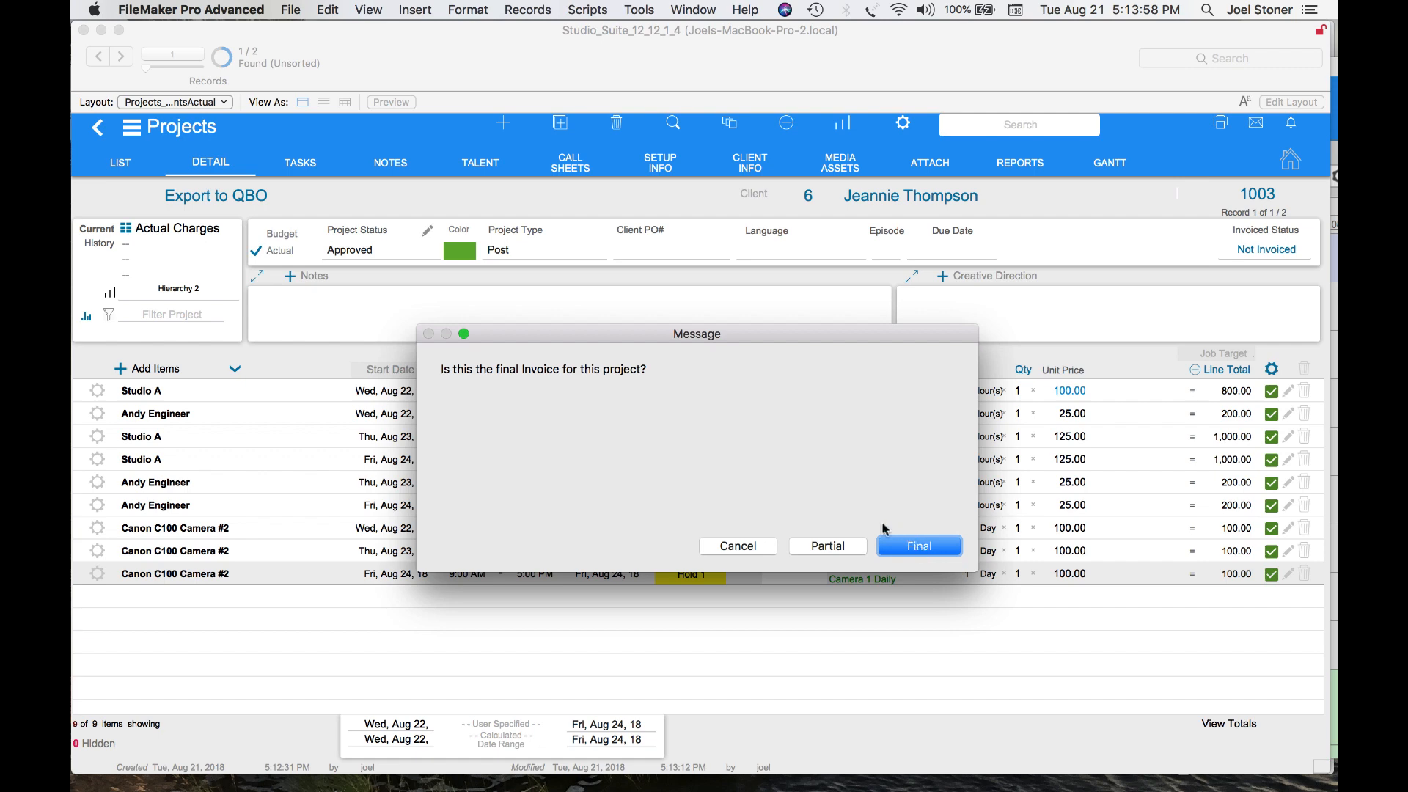
pyautogui.click(847, 550)
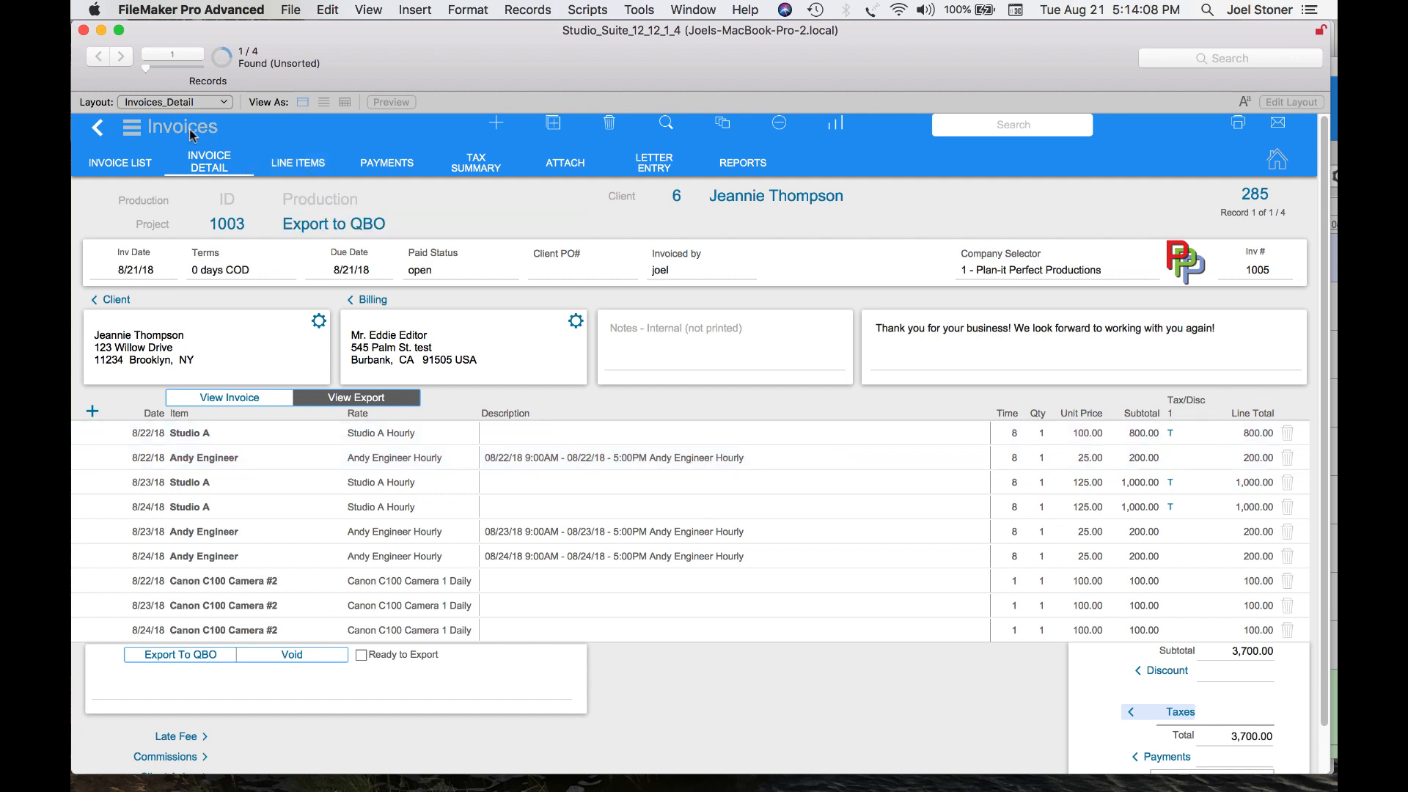
# Preview the invoice's print layout with default page setup, then cancel printing
pyautogui.click(1239, 126)
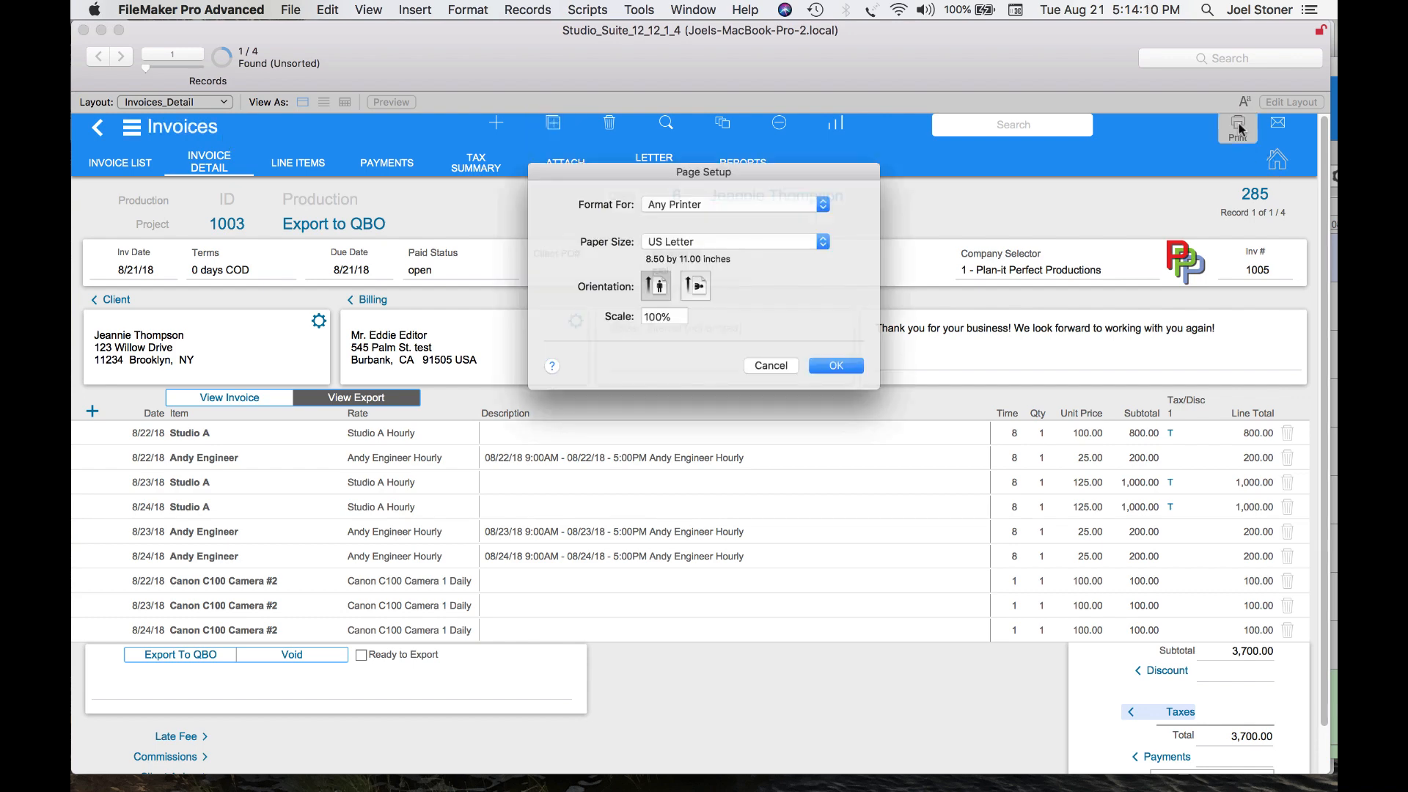
pyautogui.click(849, 375)
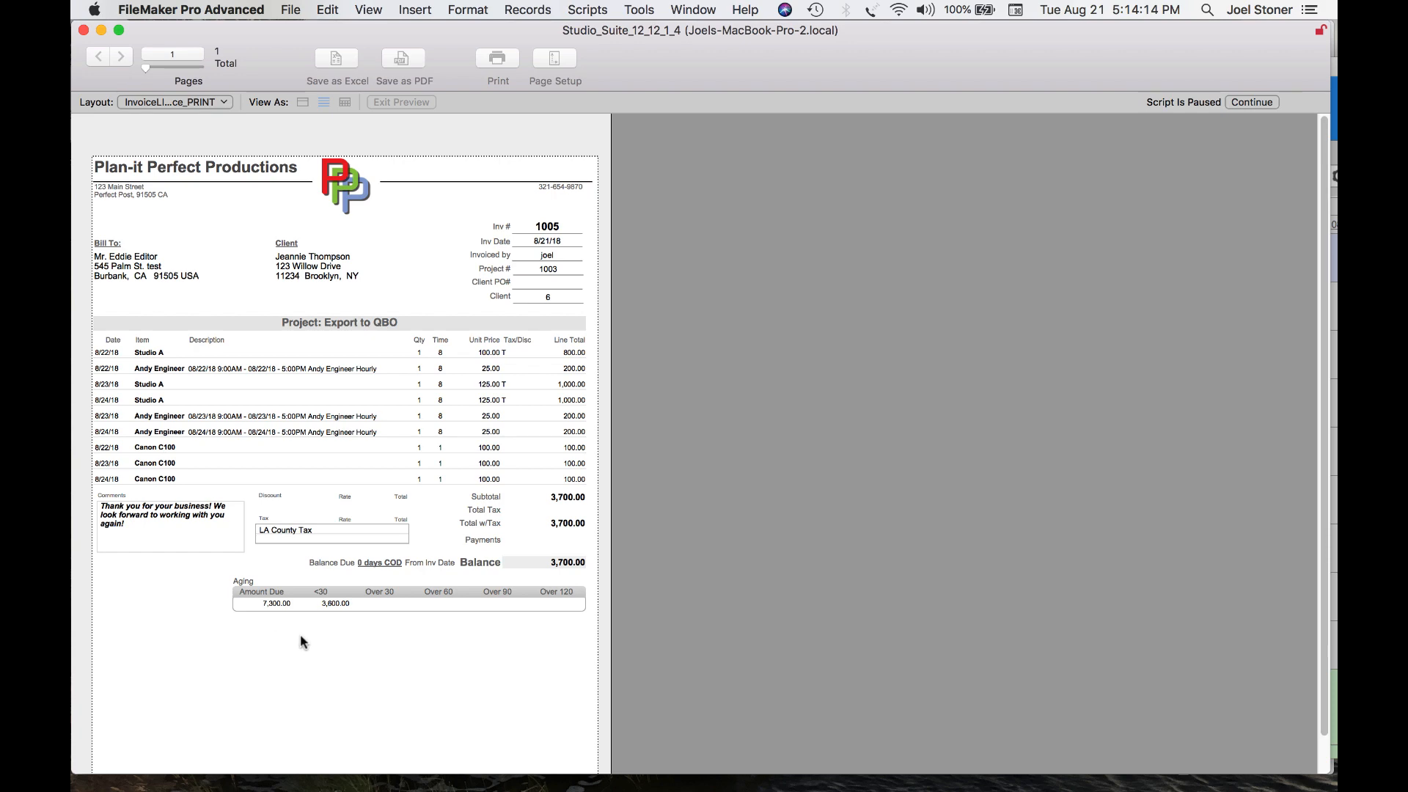
pyautogui.click(1254, 102)
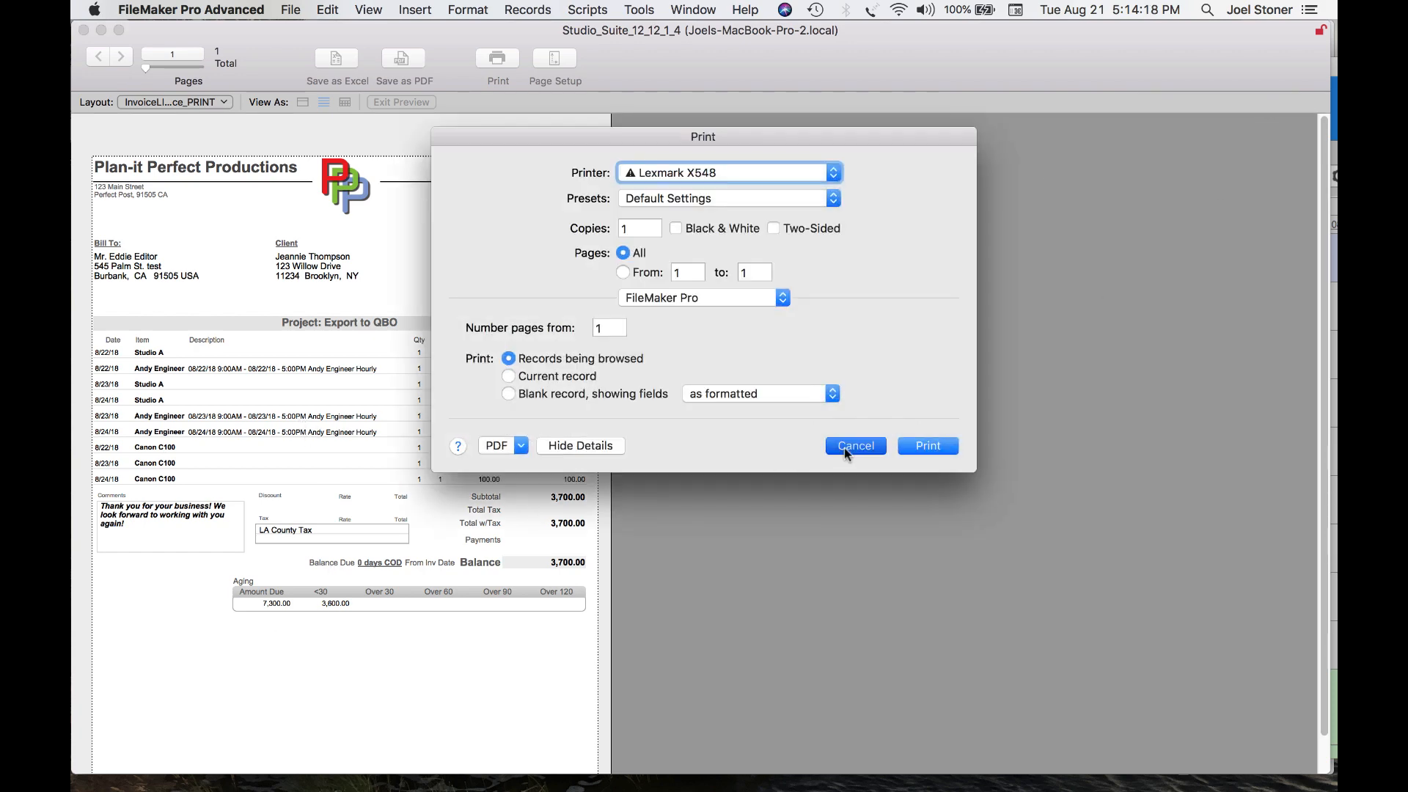
pyautogui.click(852, 446)
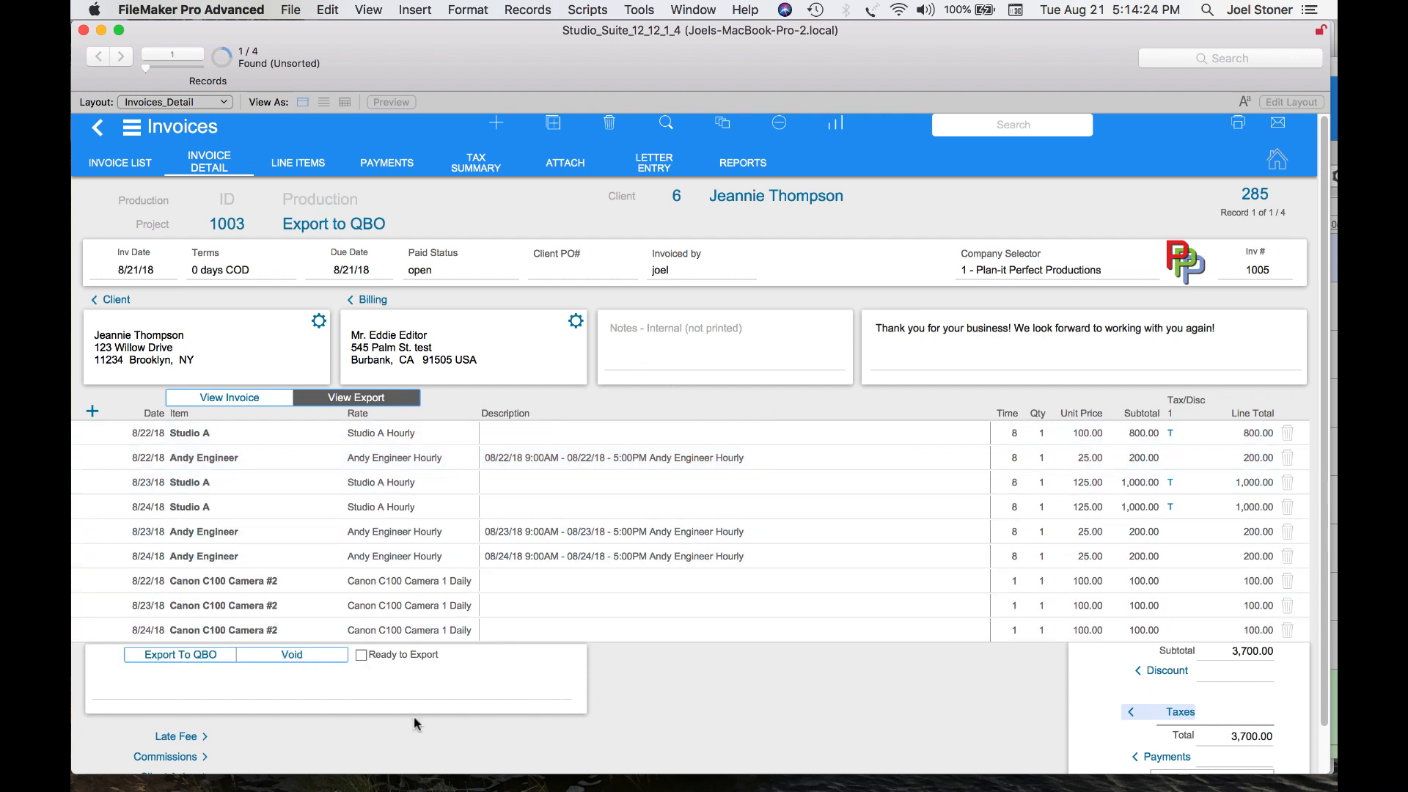
# Export the invoice to QuickBooks Online, proceeding without a Client PO#
pyautogui.click(176, 665)
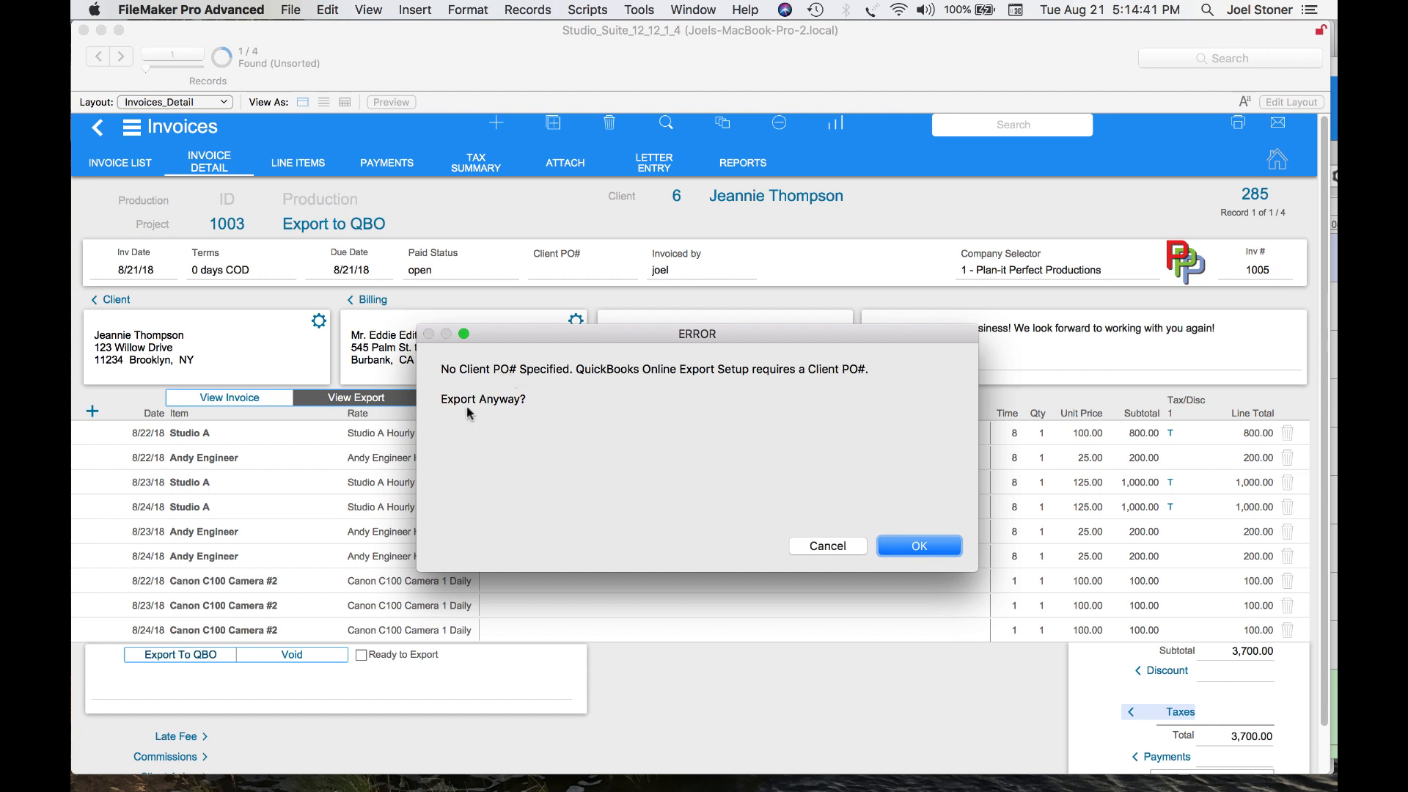
pyautogui.click(920, 546)
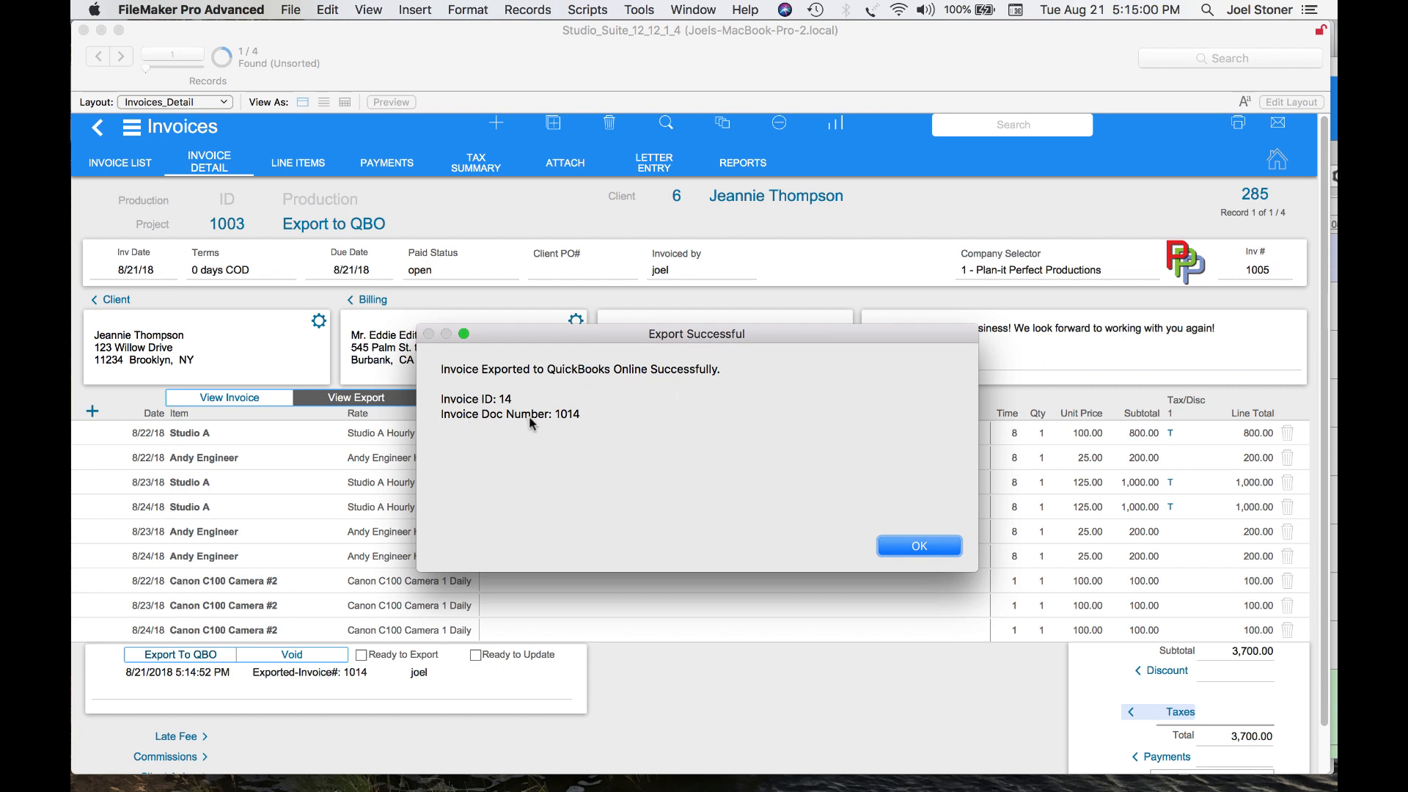
pyautogui.click(907, 544)
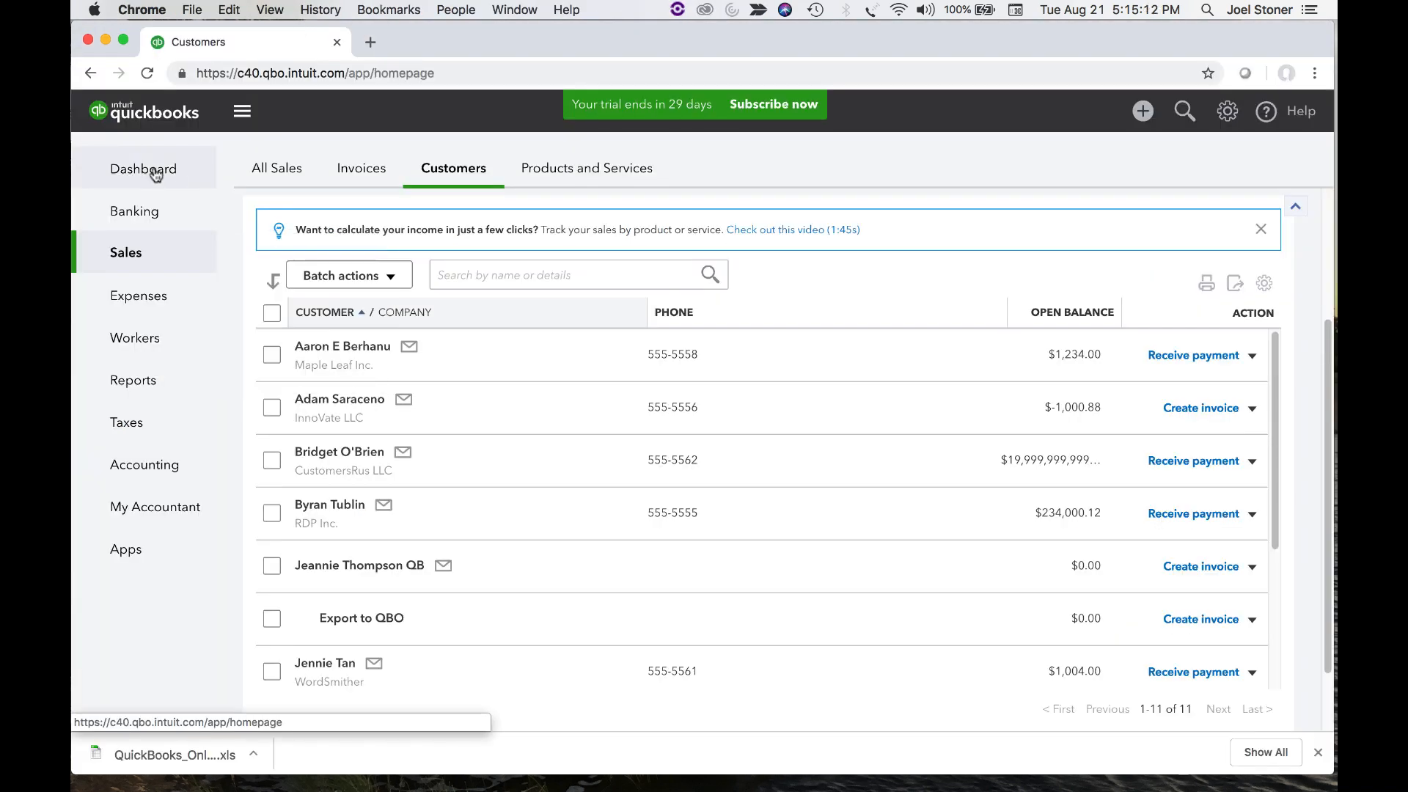
# Switch to QuickBooks Online and open the exported invoice from All Sales to review its line items
pyautogui.click(156, 173)
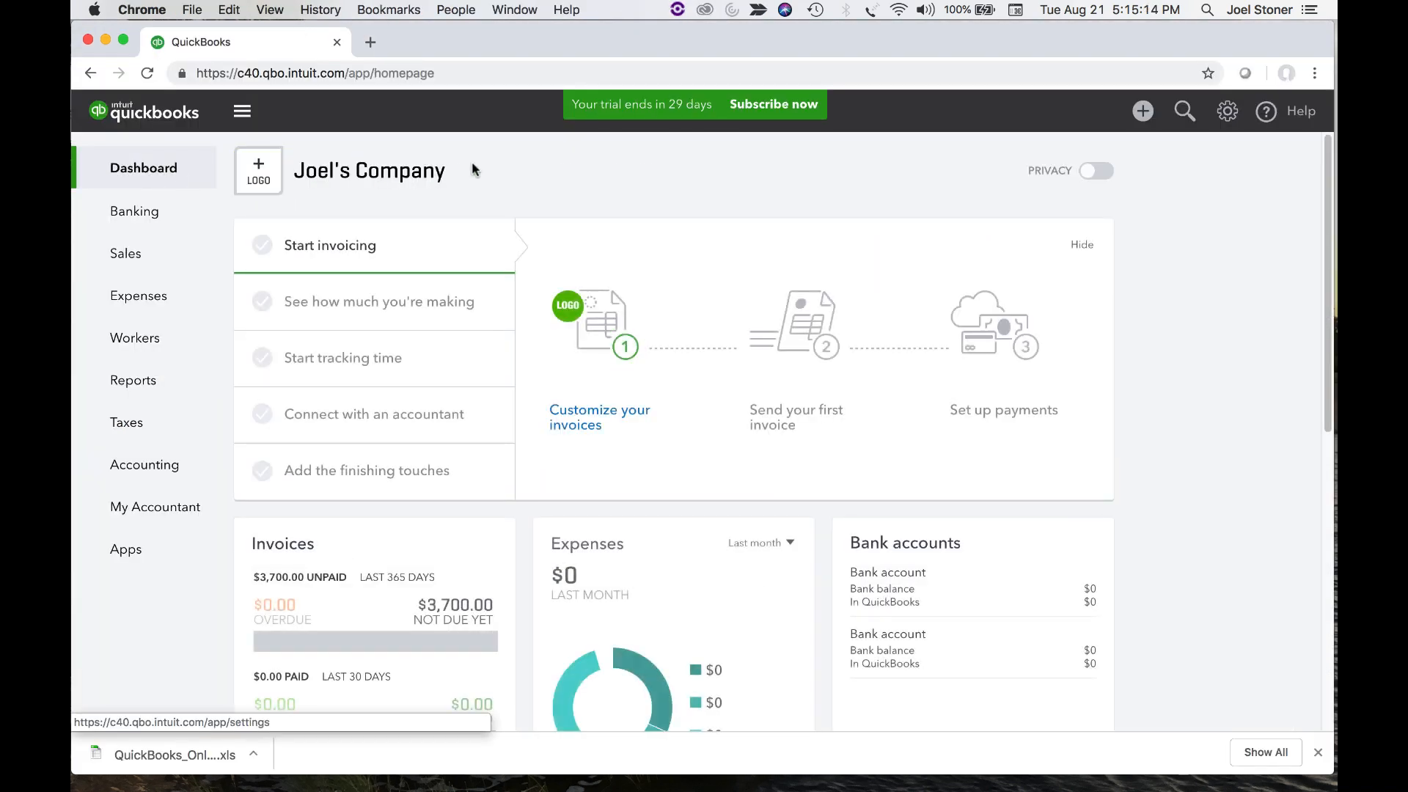
pyautogui.moveTo(175, 273)
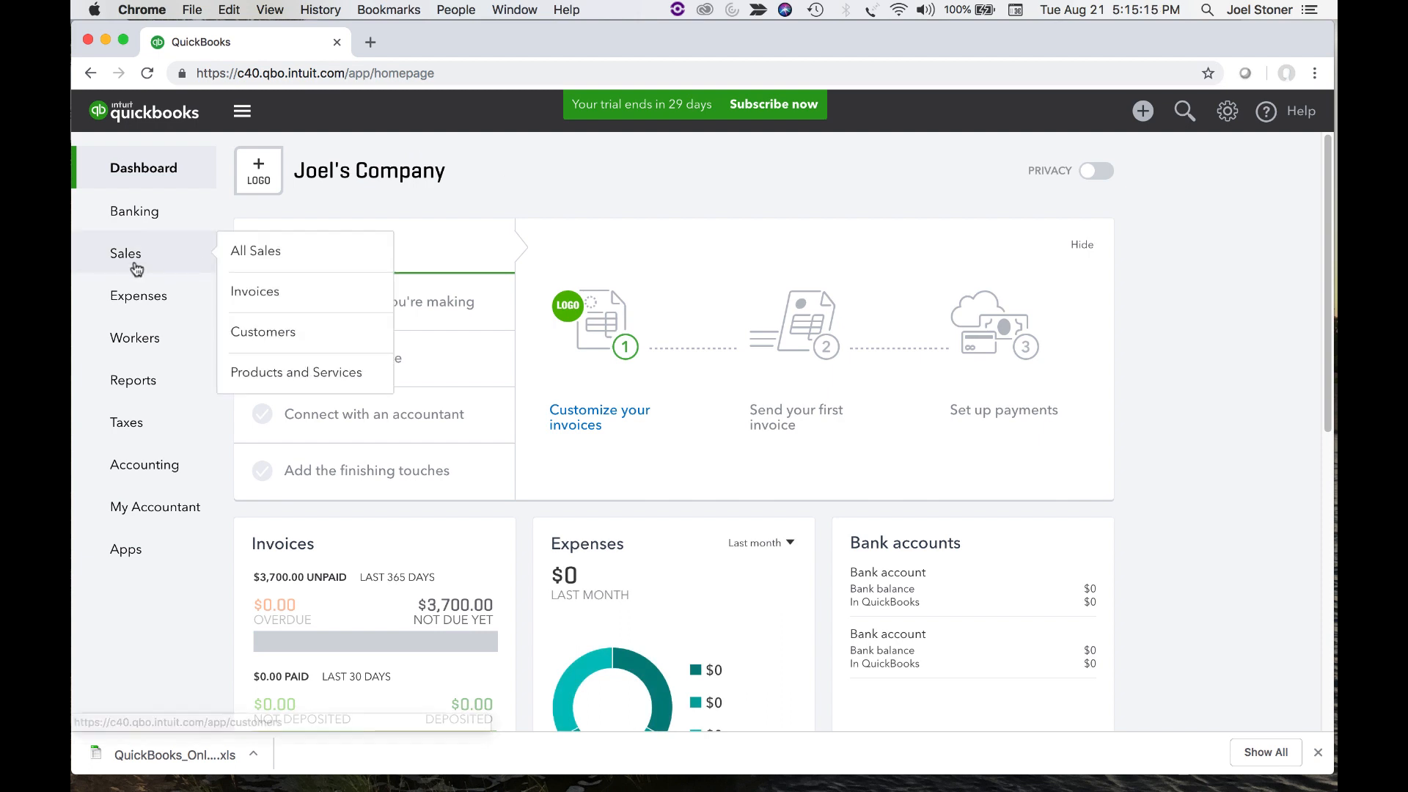
pyautogui.click(255, 253)
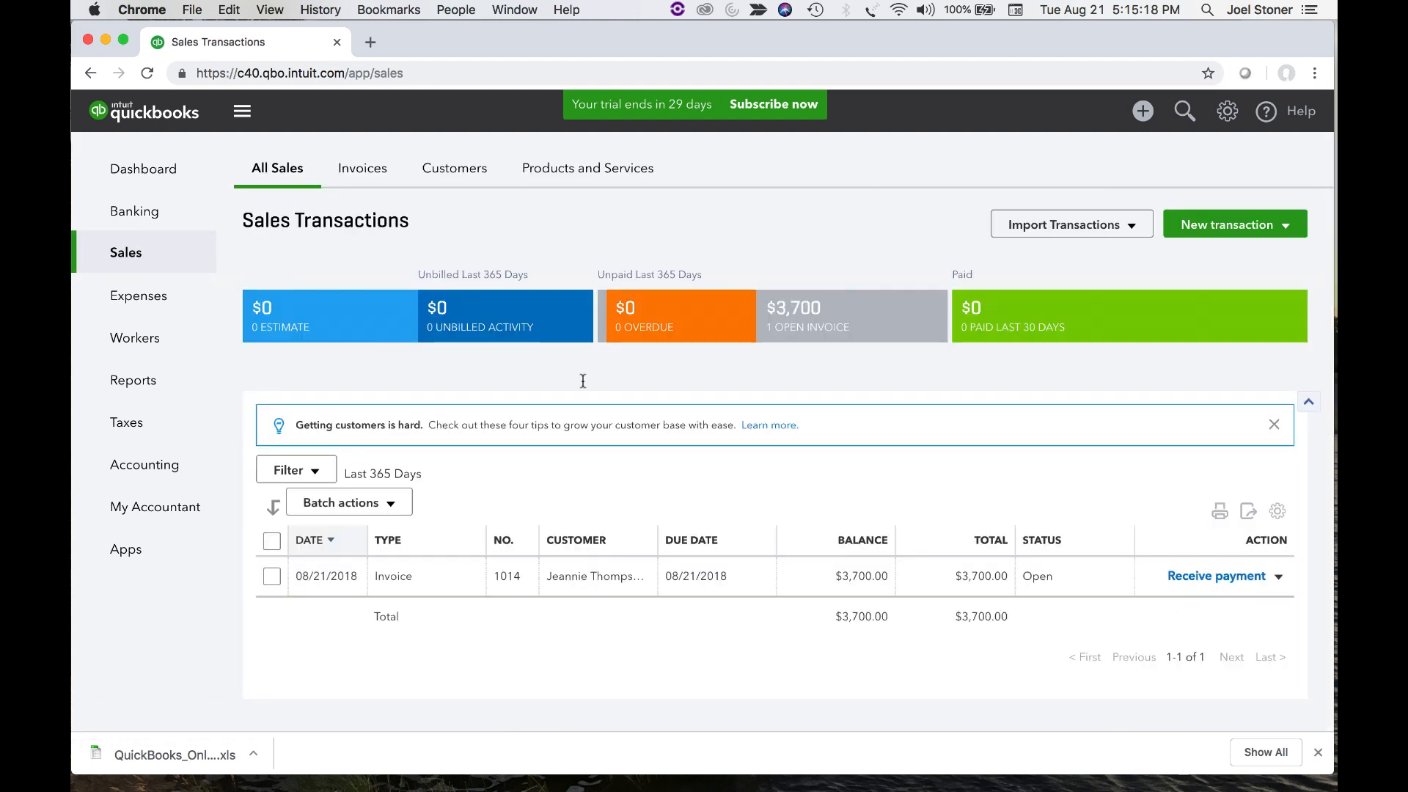
pyautogui.click(591, 581)
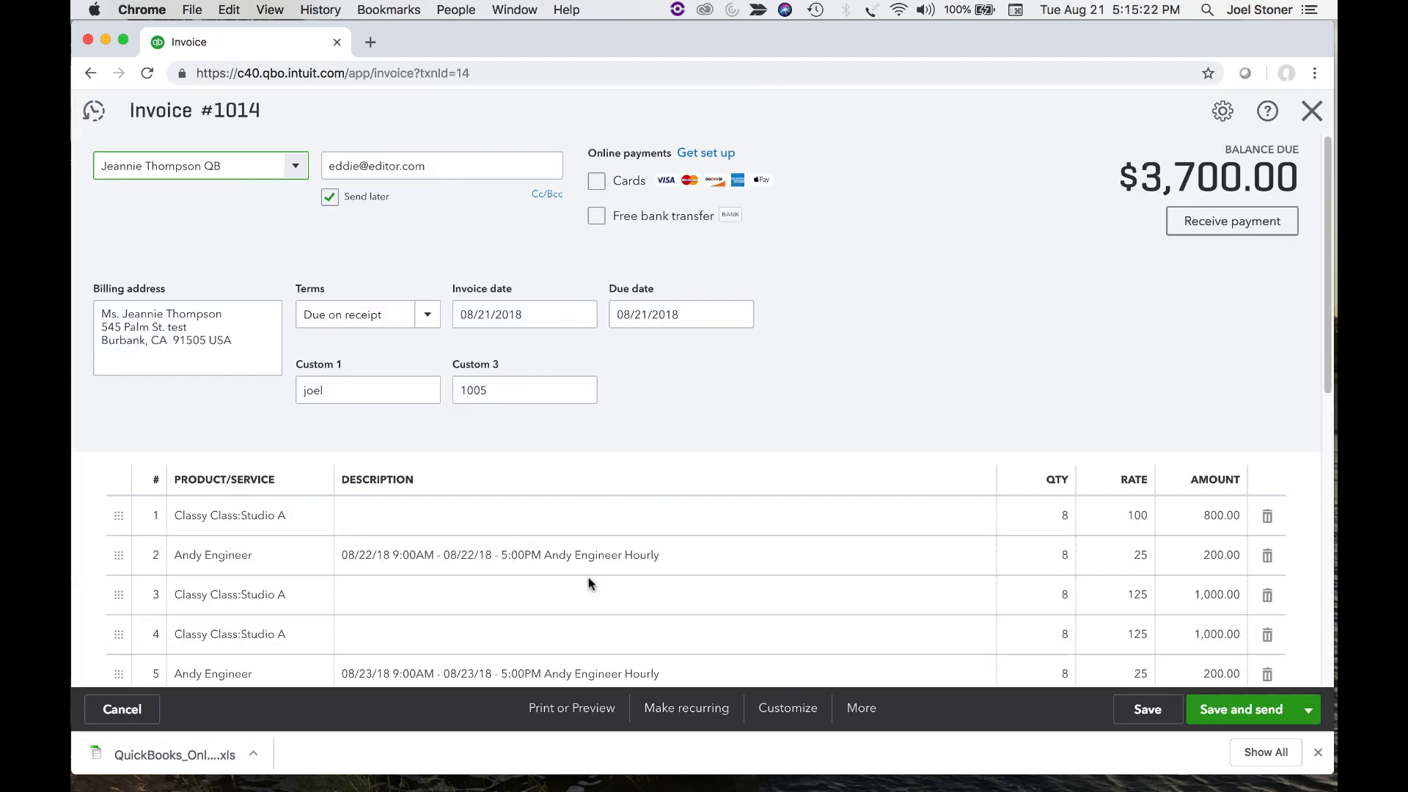
pyautogui.scroll(-5, 456, 588)
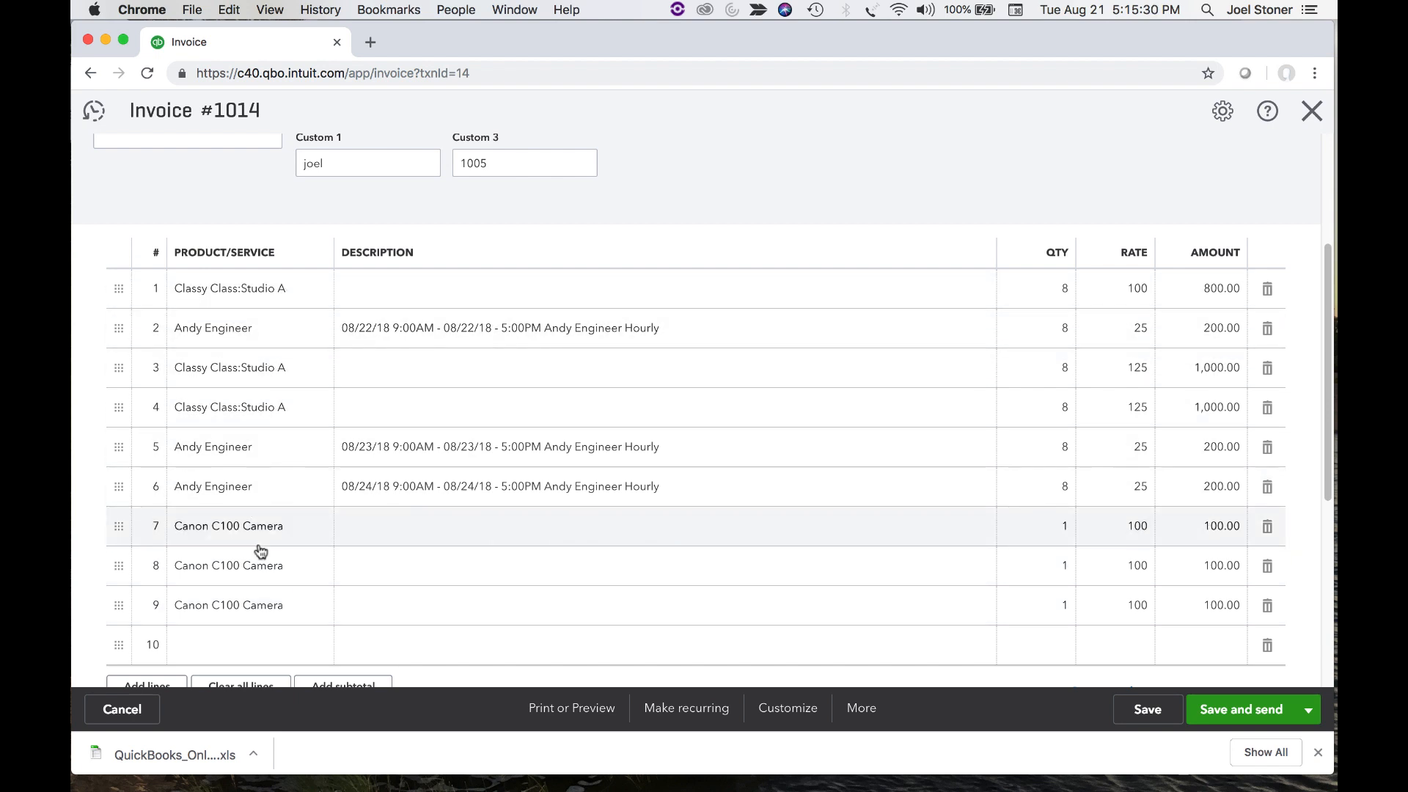
pyautogui.scroll(3, 644, 311)
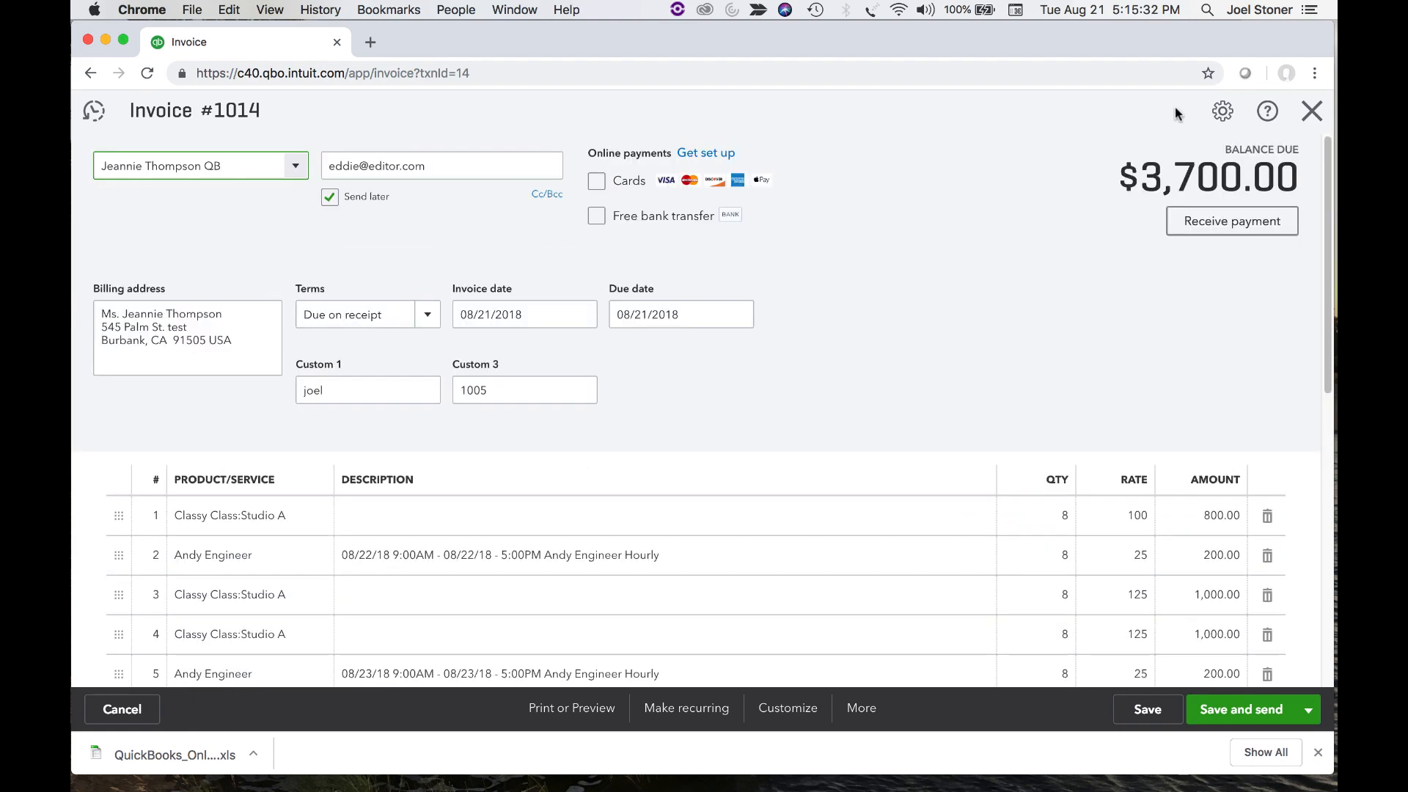
pyautogui.click(1312, 118)
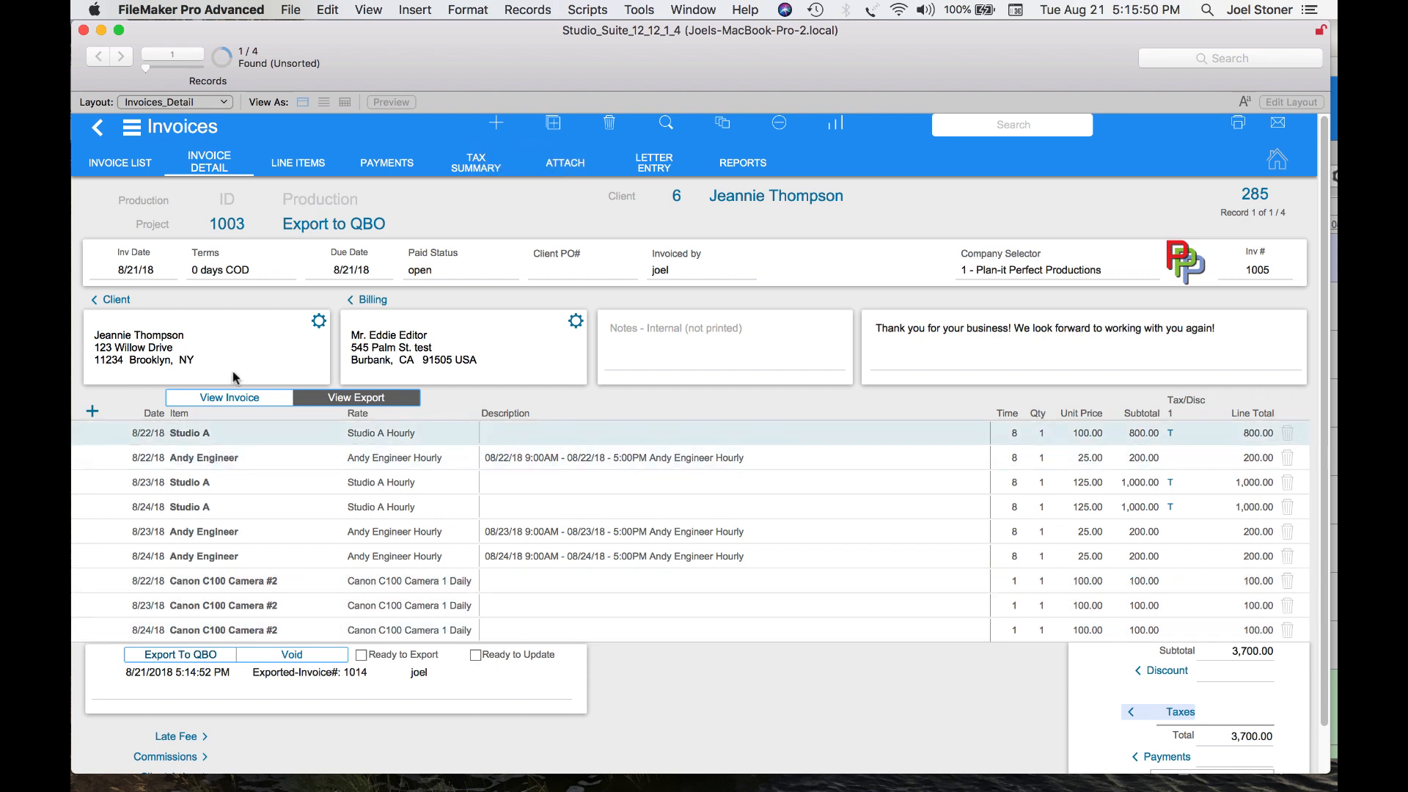
# Open the Andy Engineer Hourly rate from Andy Engineer's employee rates in Contacts
pyautogui.click(1277, 160)
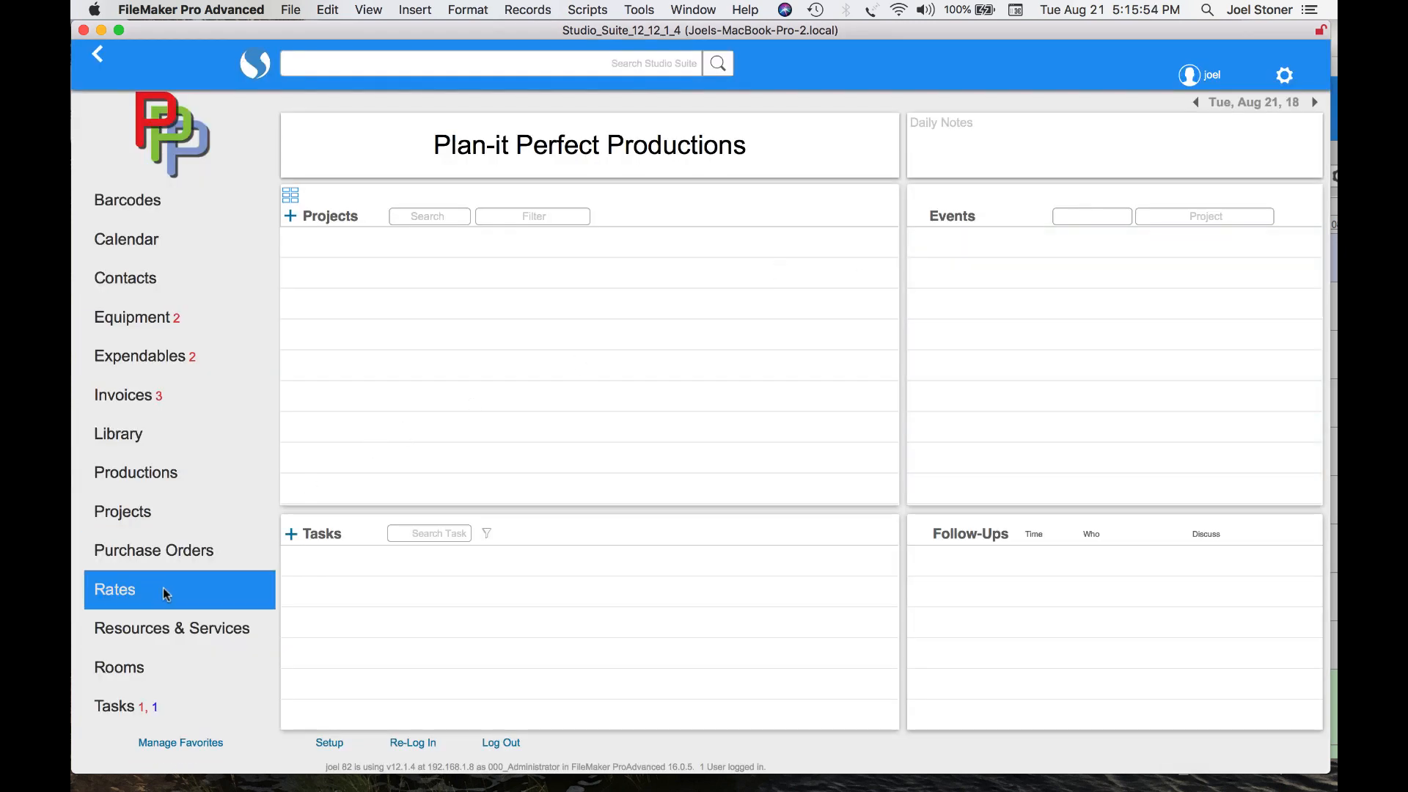
pyautogui.click(134, 273)
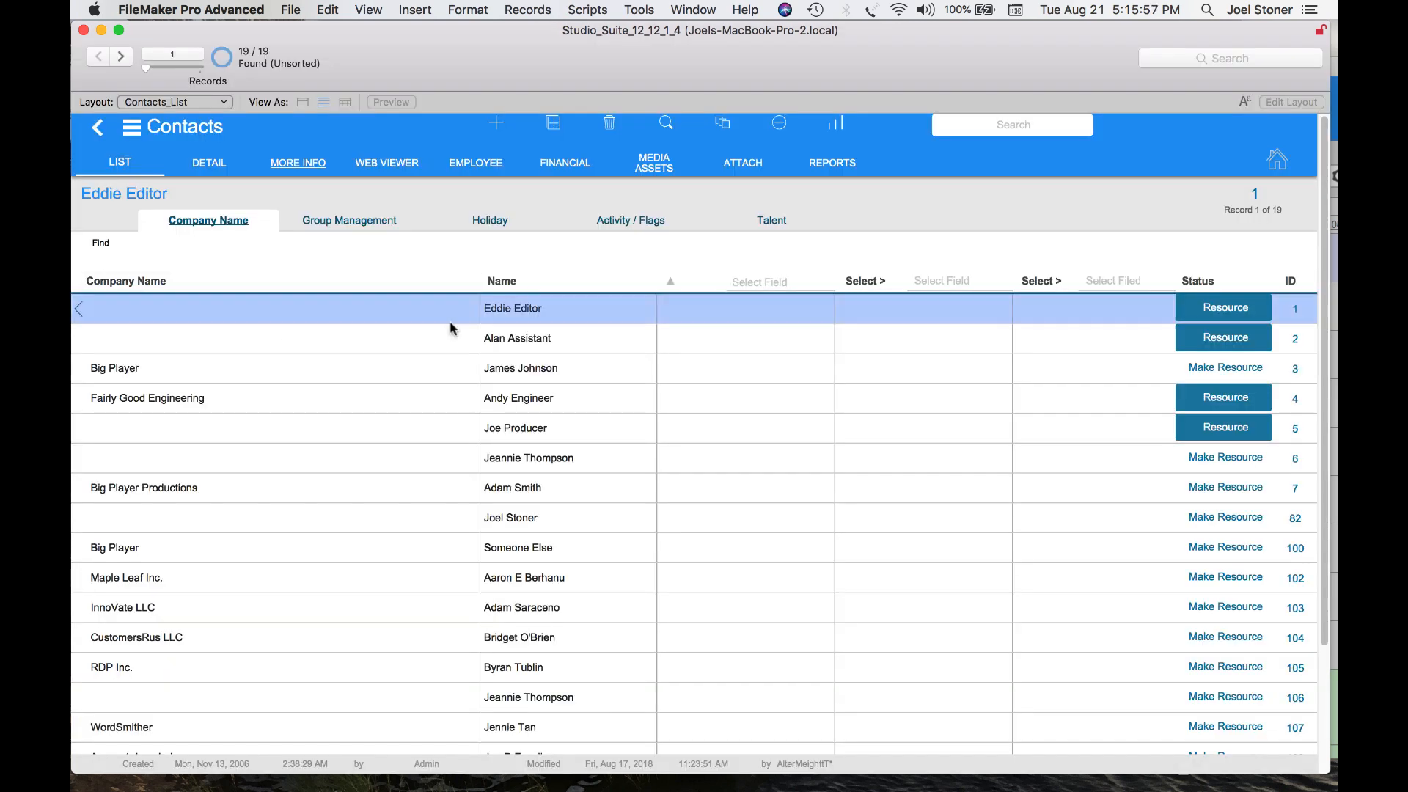
pyautogui.click(526, 400)
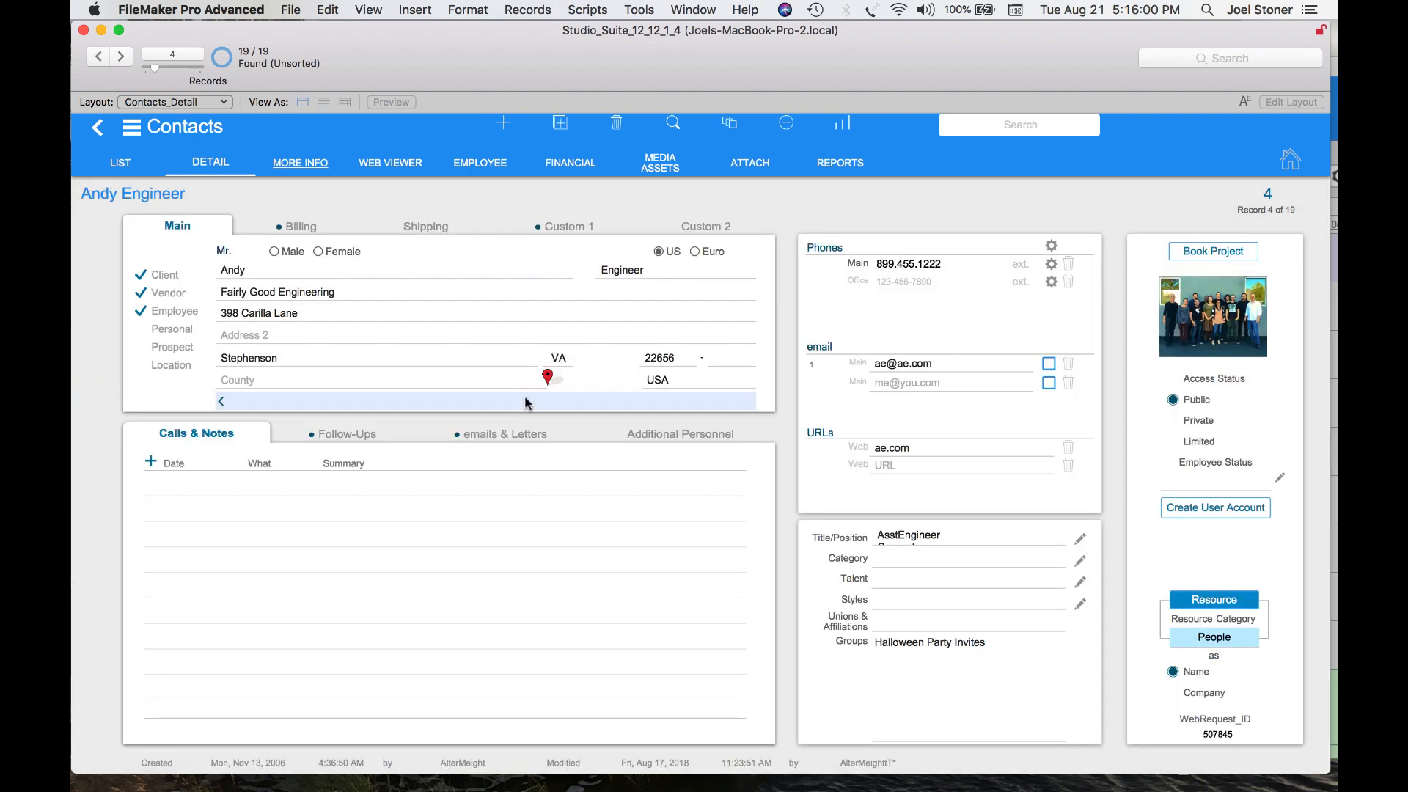
pyautogui.click(497, 169)
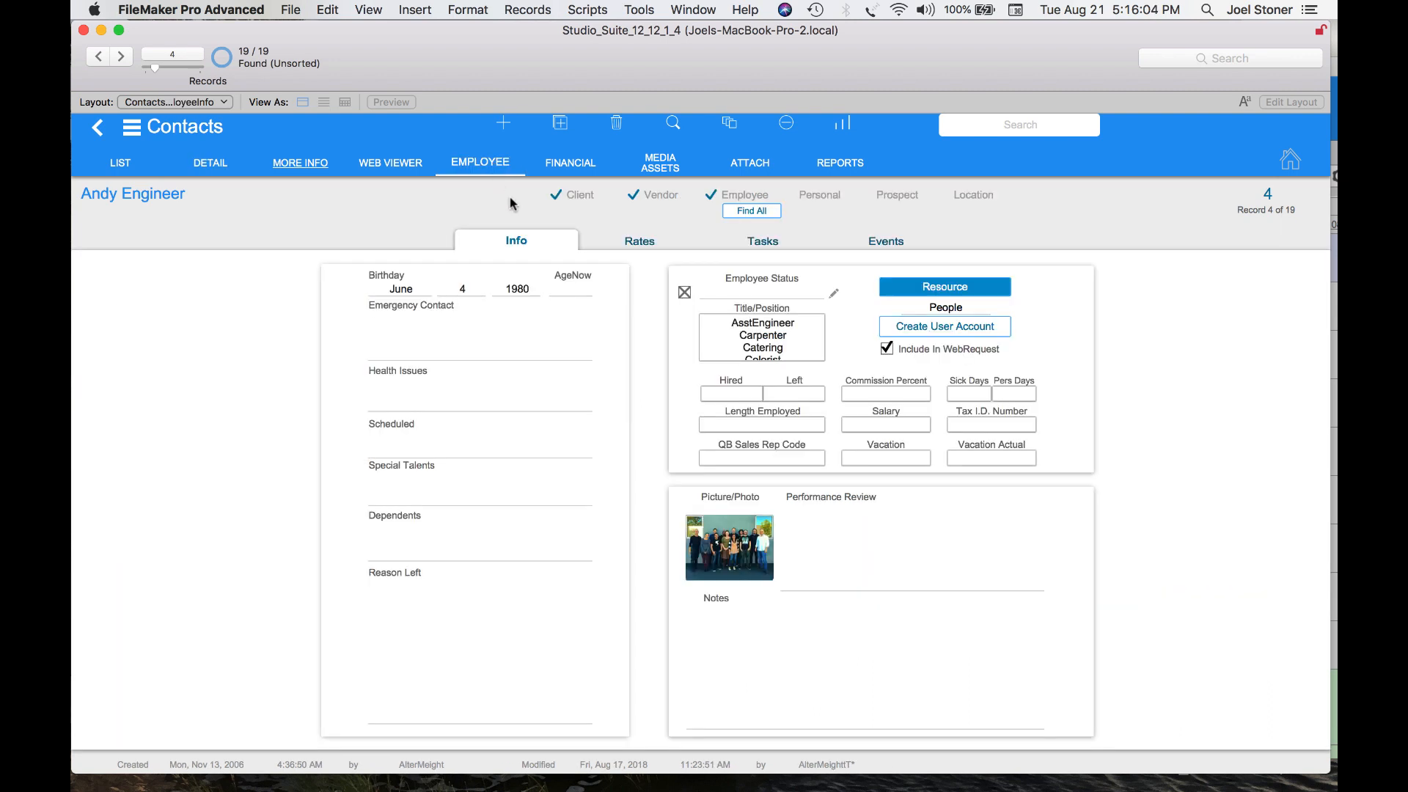
pyautogui.click(625, 244)
pyautogui.click(270, 371)
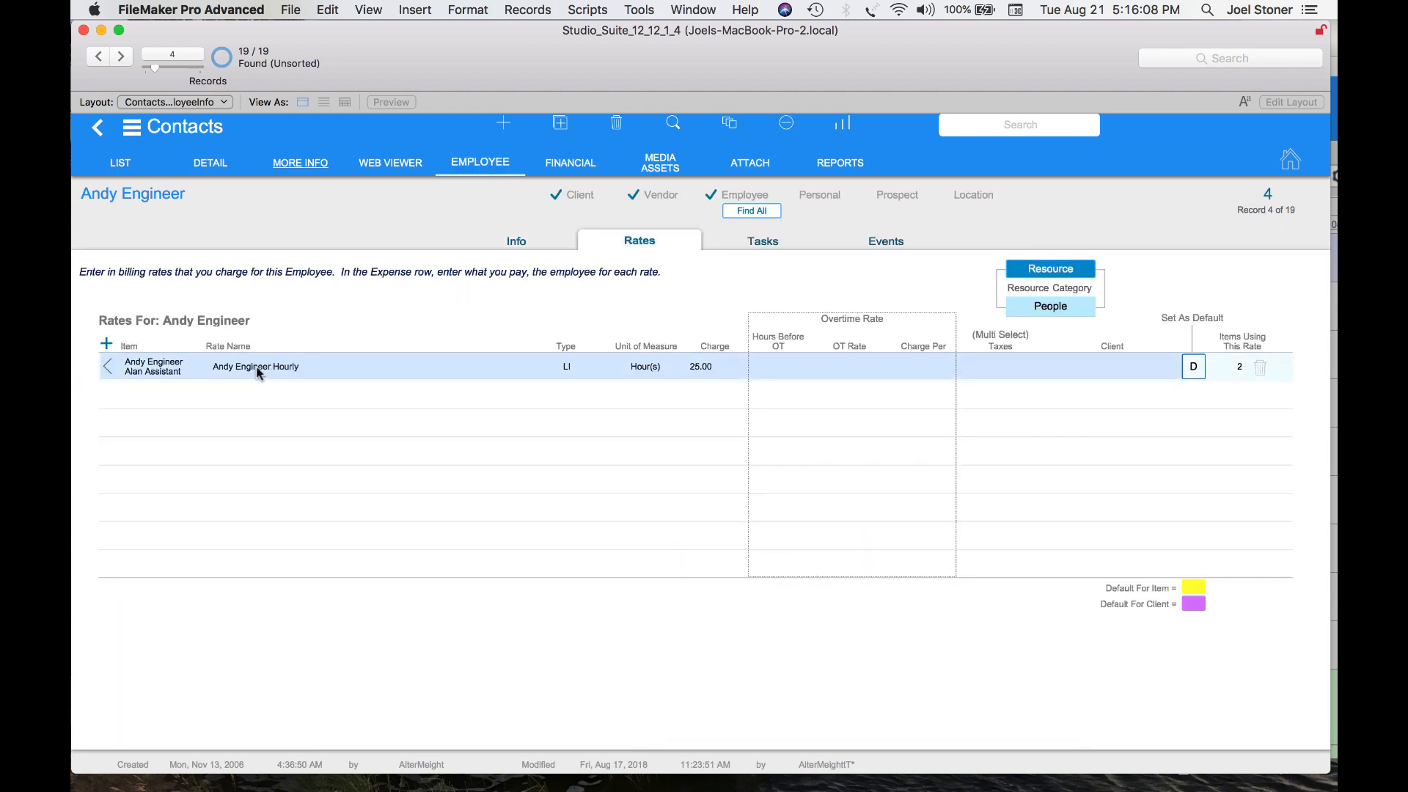
pyautogui.click(250, 370)
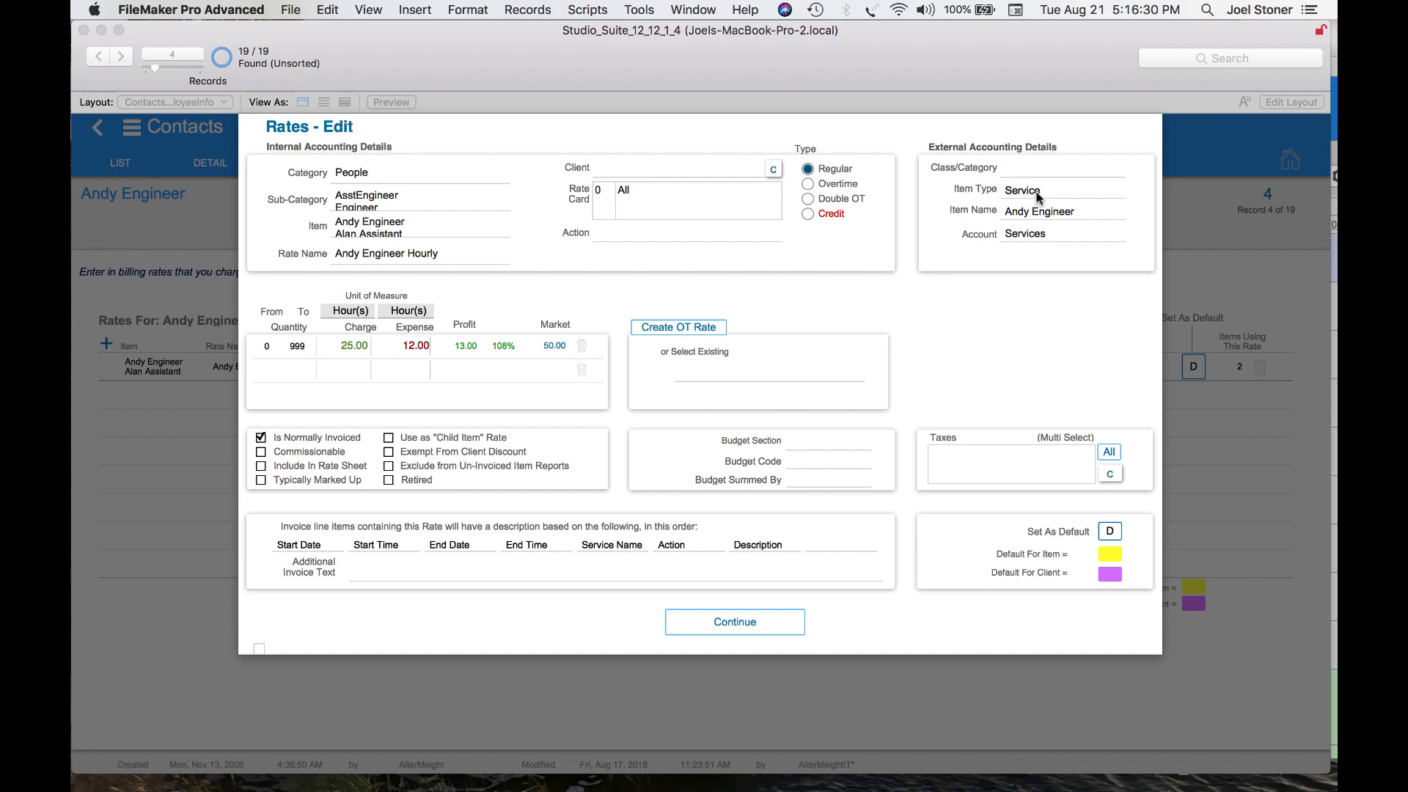
# Inspect the rate's external accounting item type, item name and account, then close the rate
pyautogui.click(1037, 234)
pyautogui.click(967, 267)
pyautogui.click(1039, 192)
pyautogui.click(935, 253)
pyautogui.click(736, 620)
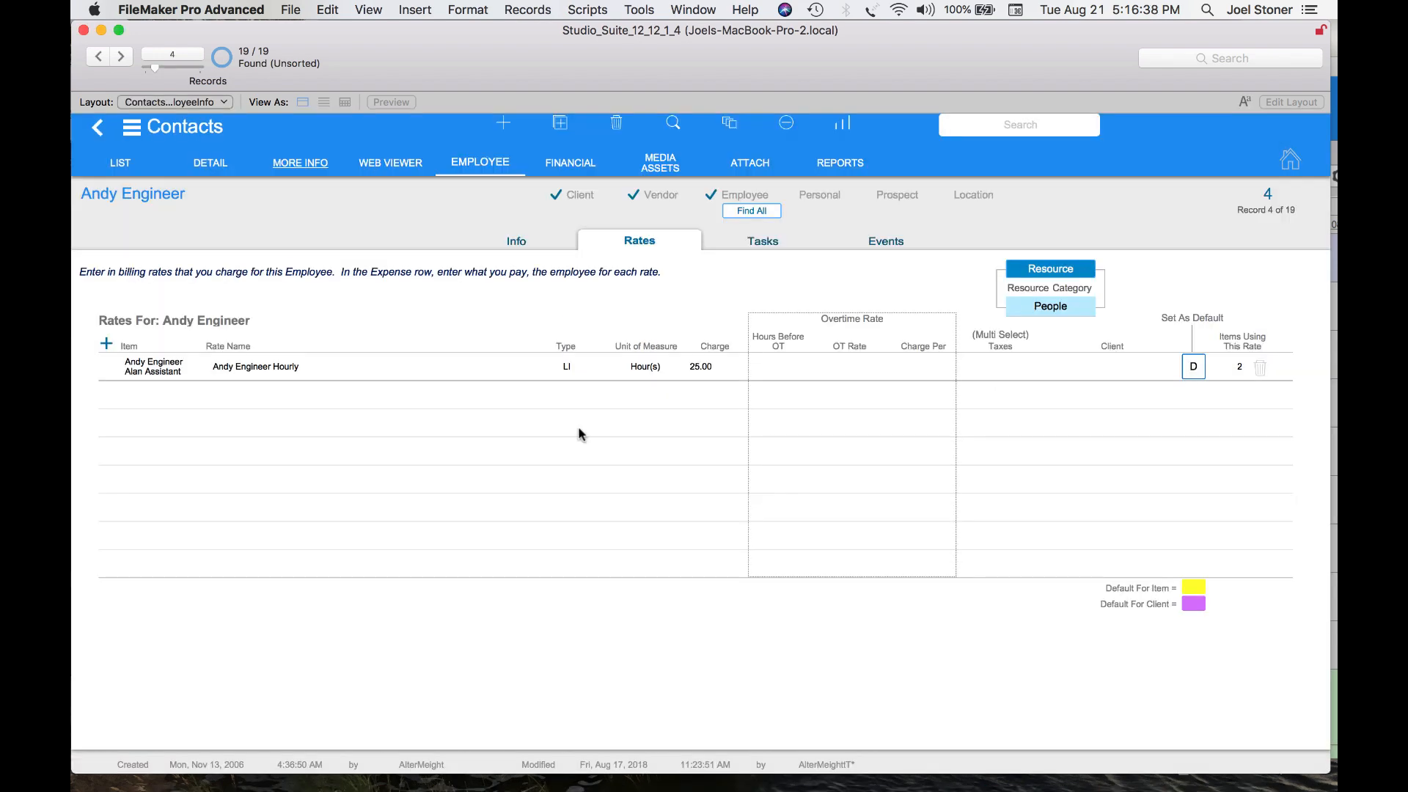
# Open the Studio A Hourly rate in the Studio A room's rates to review its accounting details, then close it
pyautogui.click(173, 130)
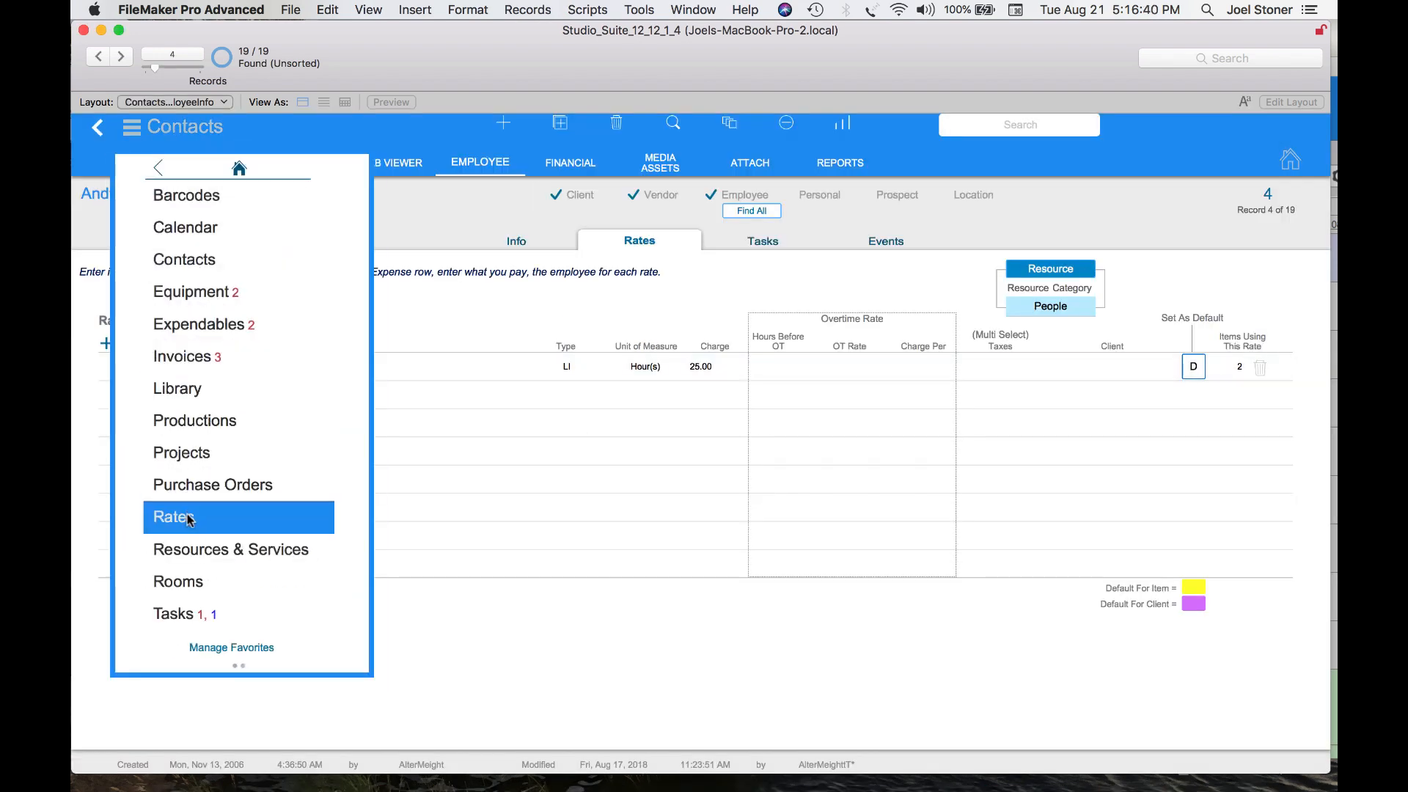
pyautogui.click(206, 582)
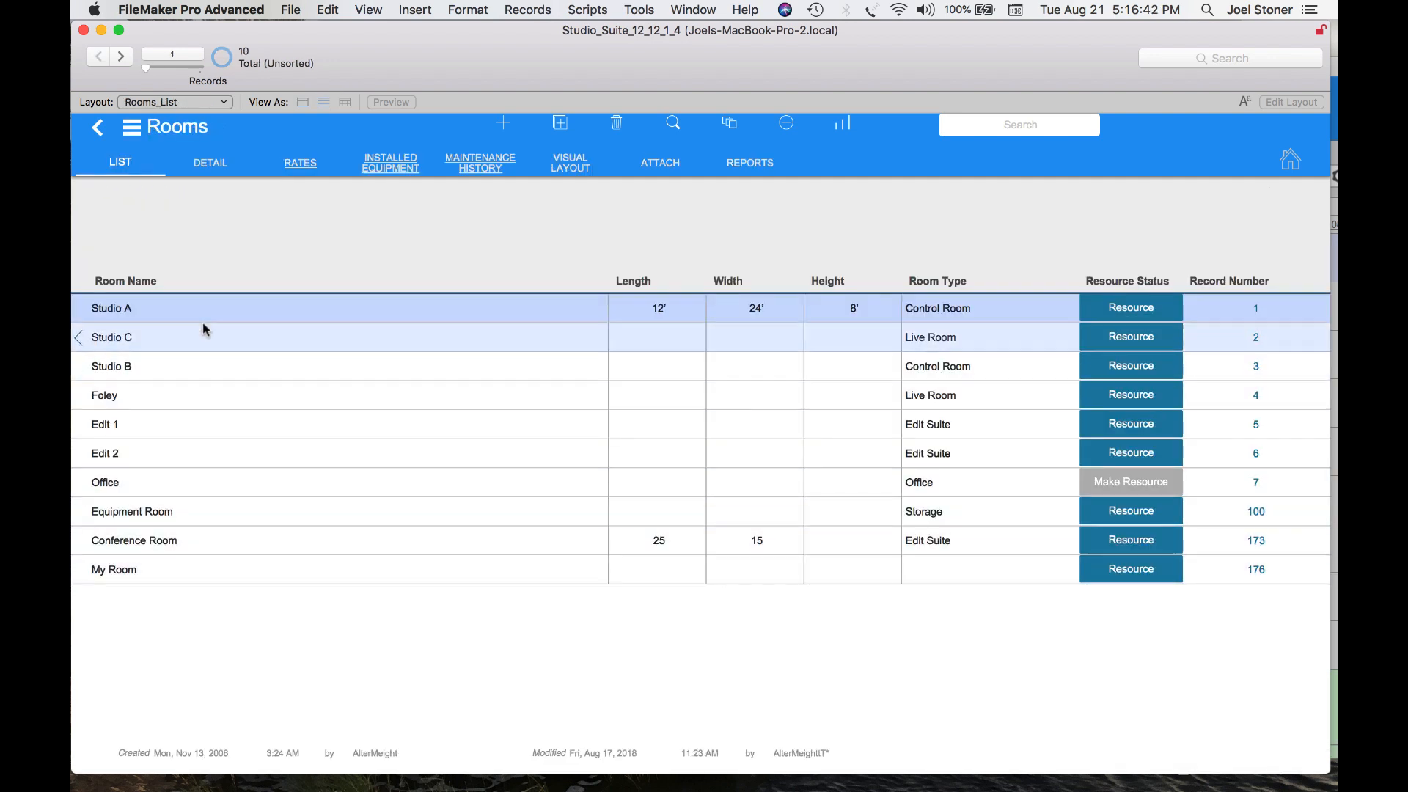
pyautogui.click(185, 310)
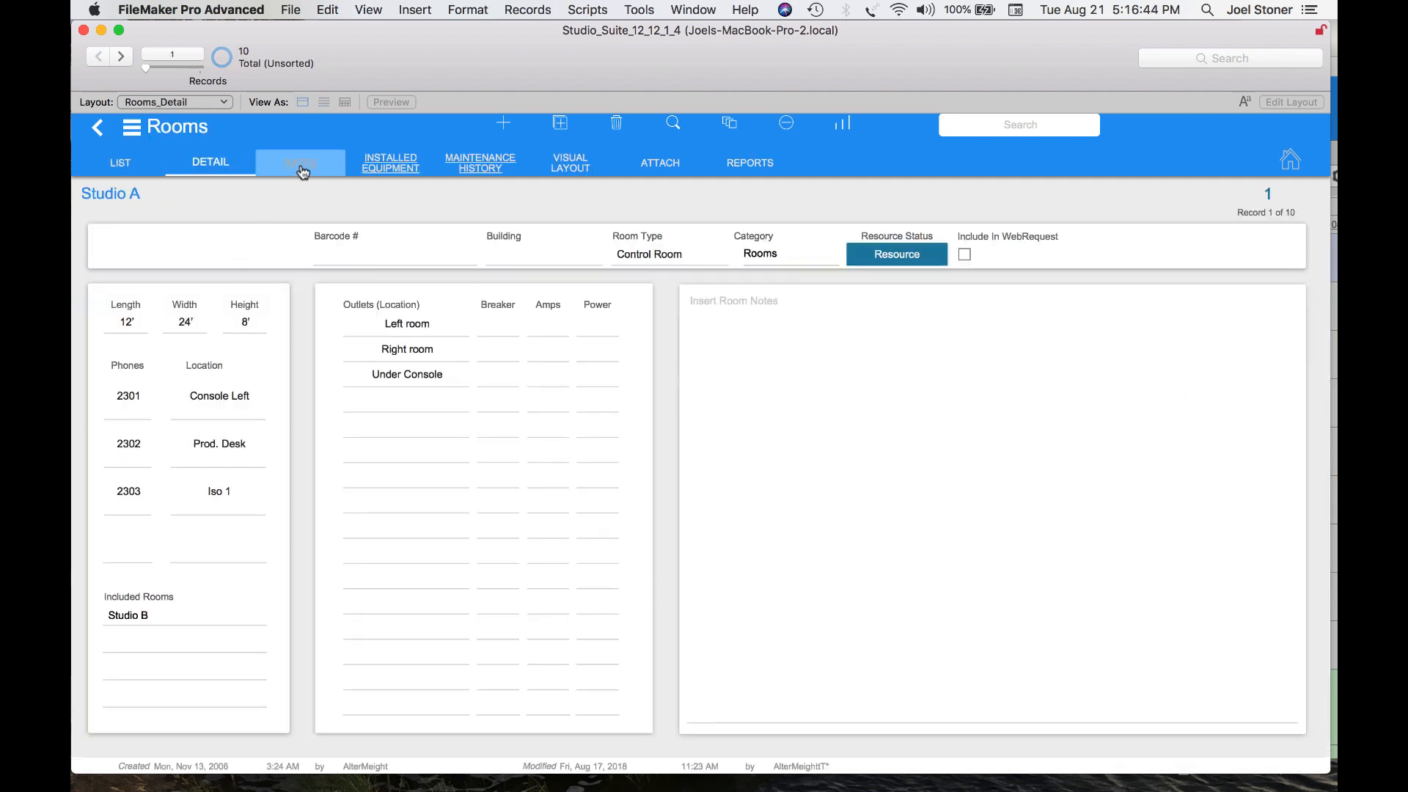
pyautogui.click(304, 166)
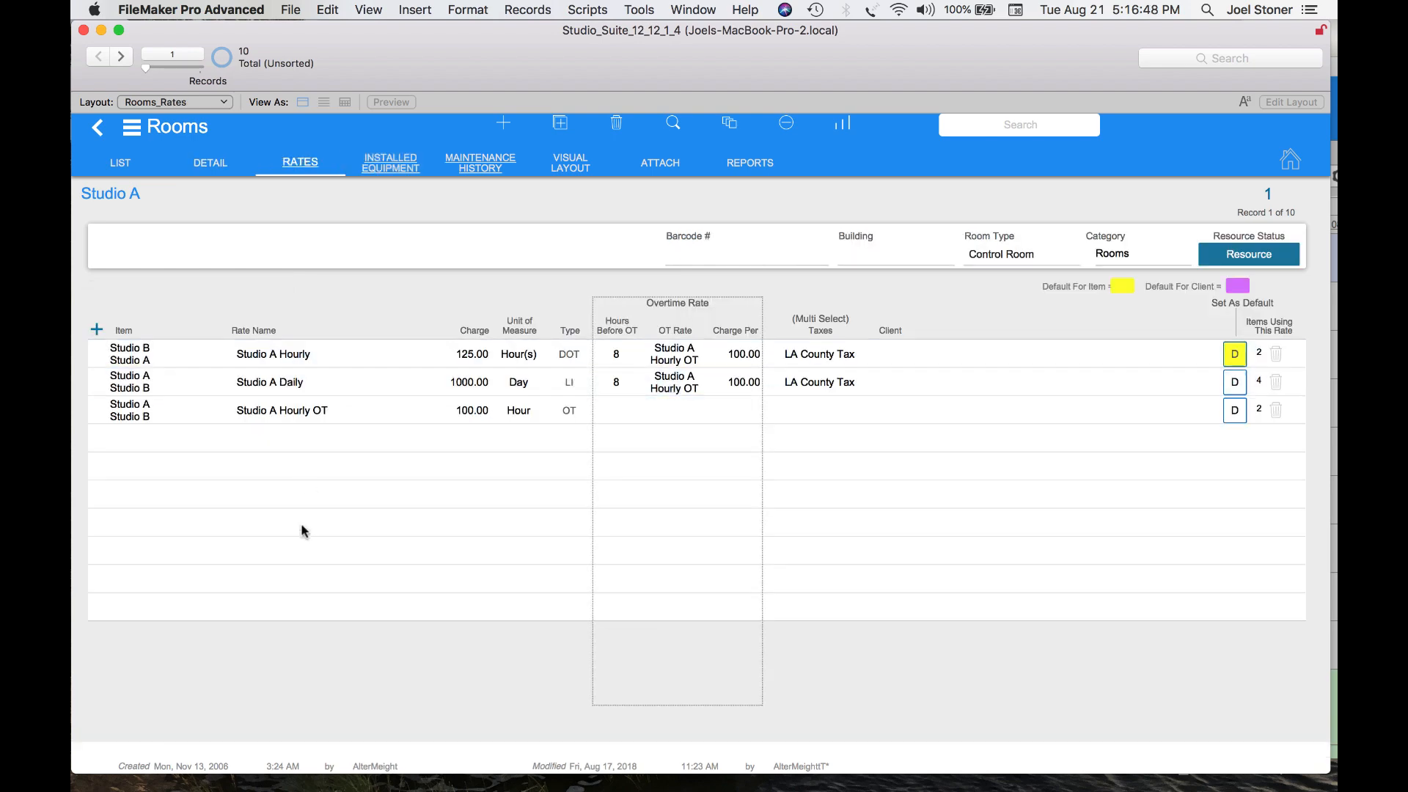
pyautogui.click(289, 355)
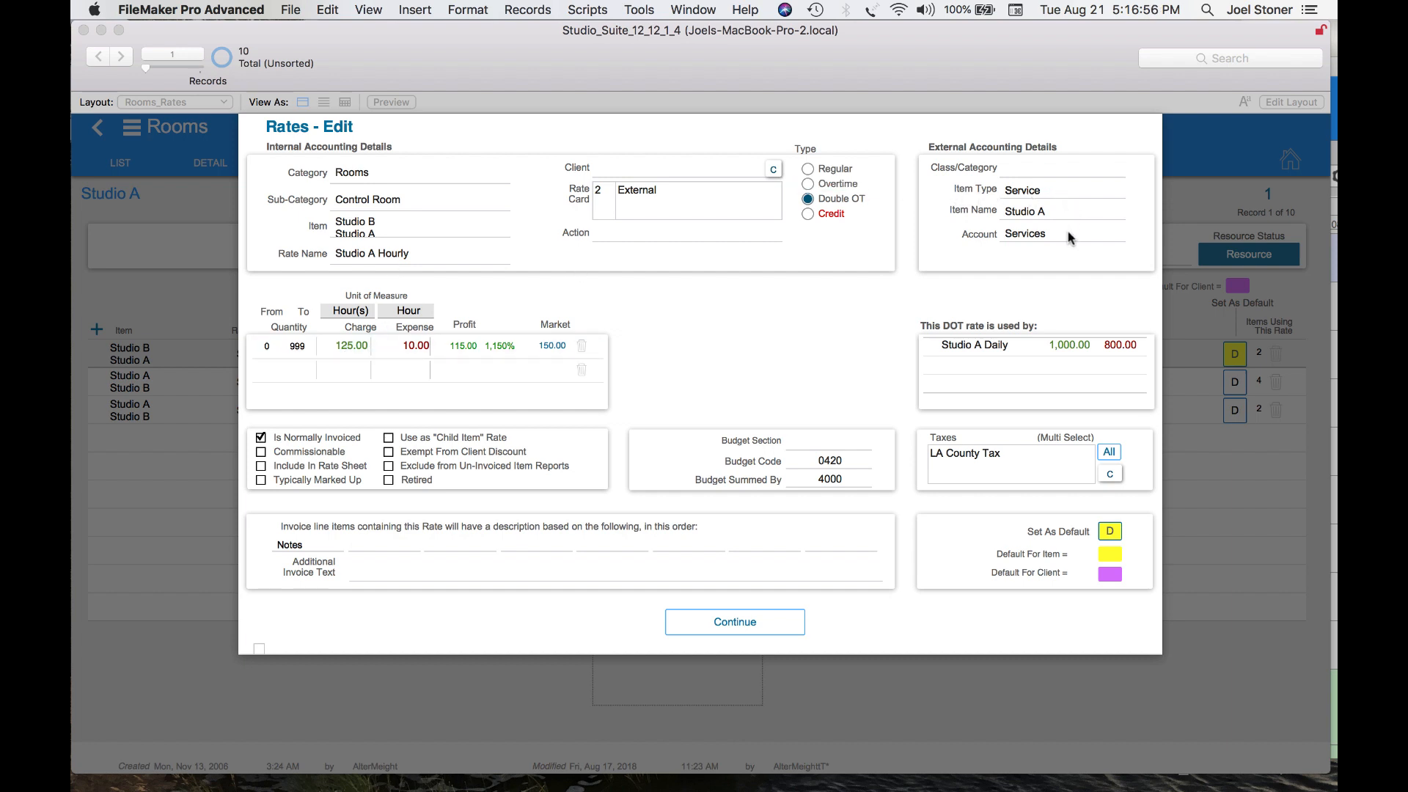
pyautogui.click(741, 627)
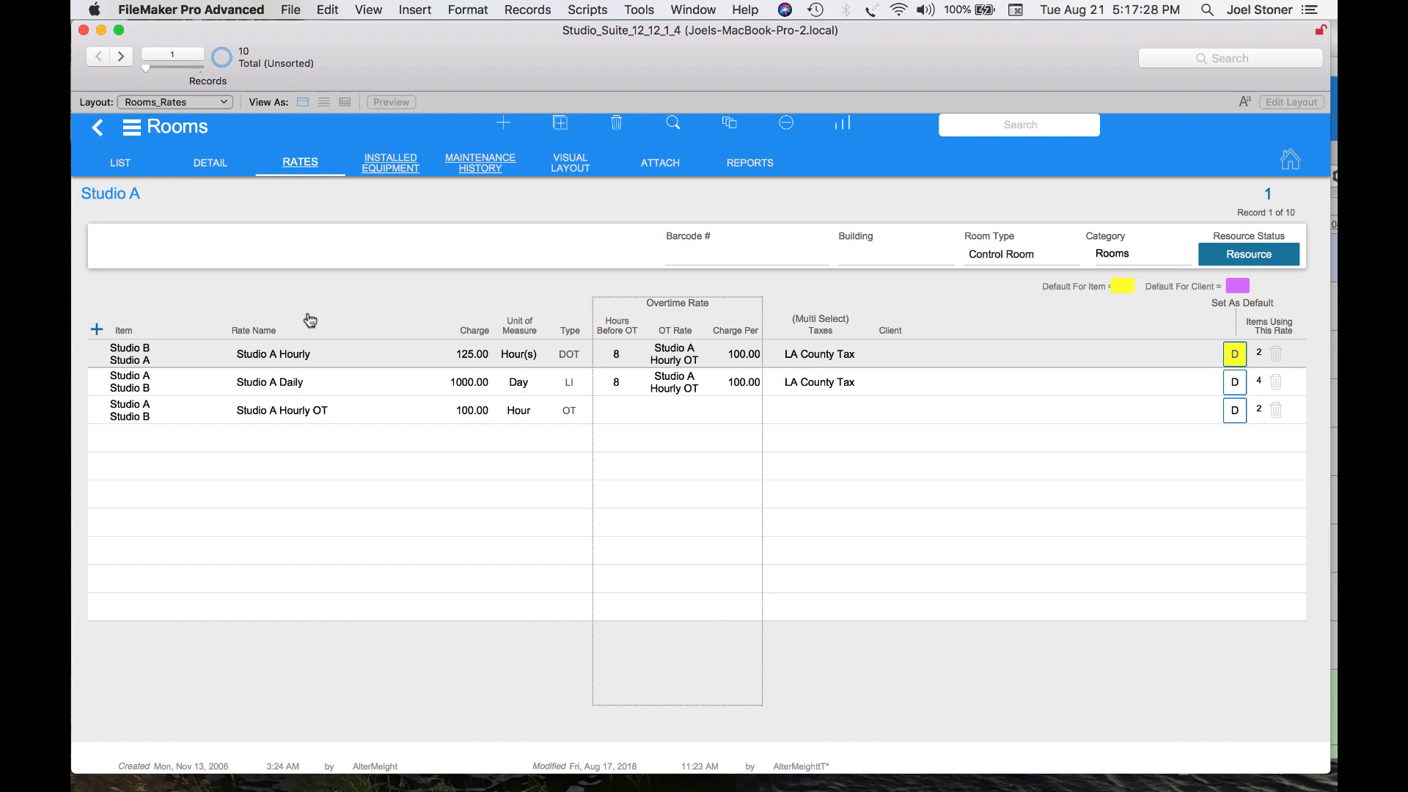
pyautogui.press('super+Tab')
pyautogui.press('super+Tab')
pyautogui.press('super+Tab')
pyautogui.press('super+Tab')
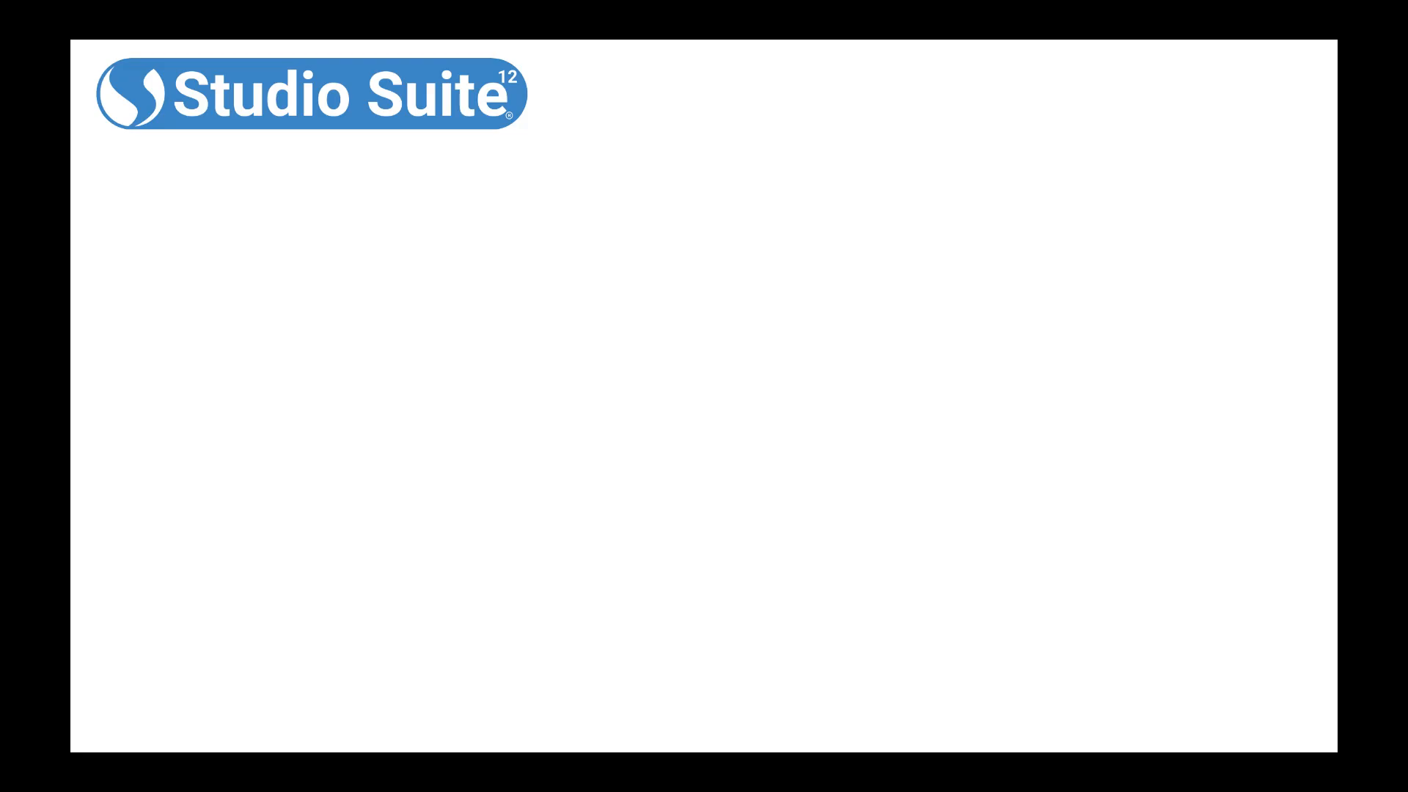